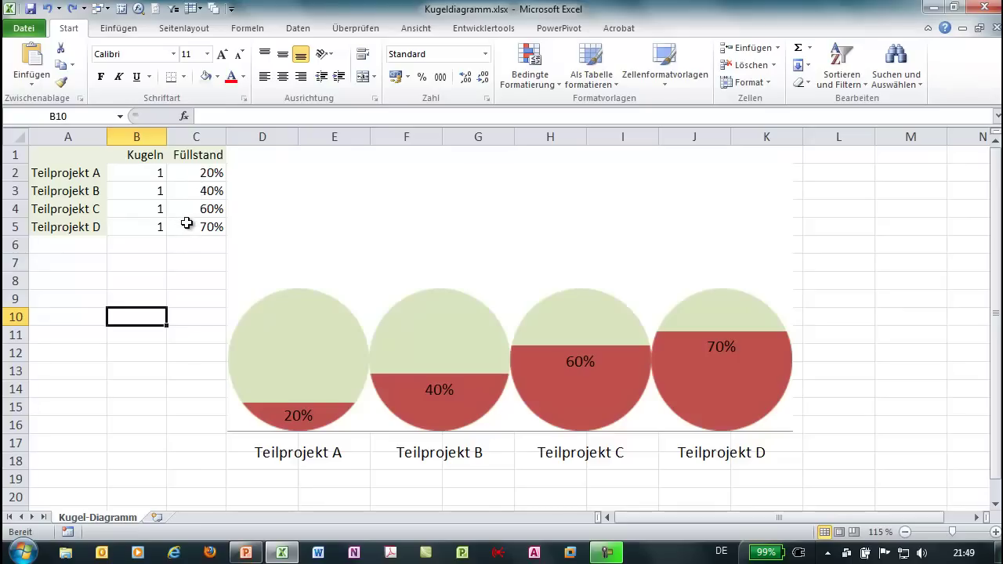
# Change Teilprojekt D's fill level in cell C5 from 70% to 50%.
pyautogui.click(208, 227)
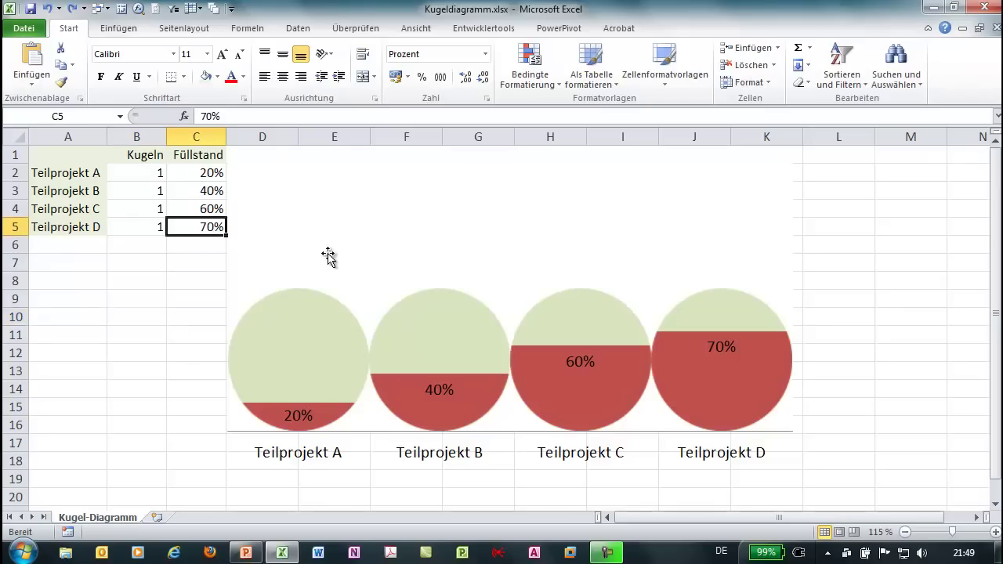
pyautogui.write('50')
pyautogui.press('Return')
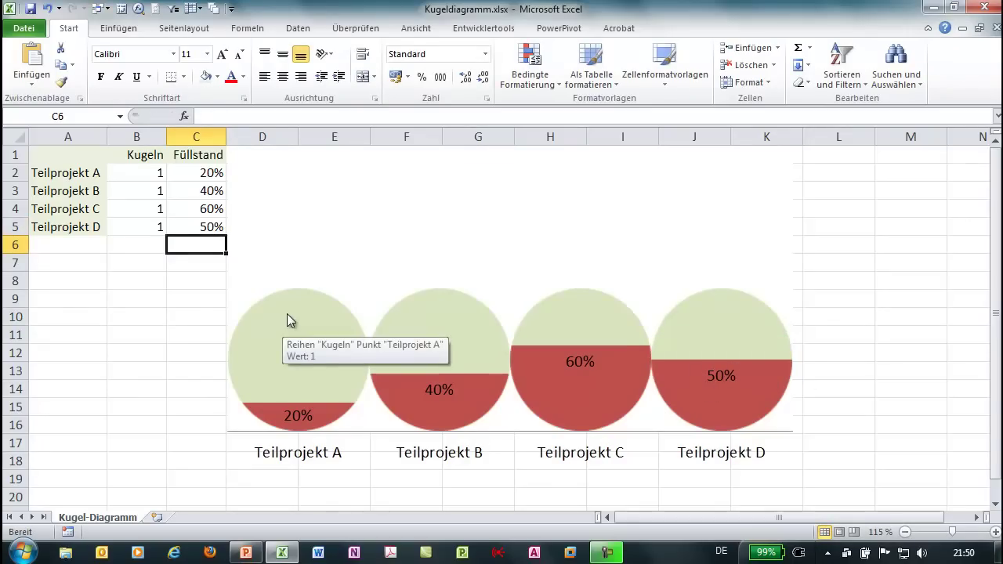
# Add a 'Gesamtstatus' row in A6 with 1 Kugel in B6.
pyautogui.click(82, 244)
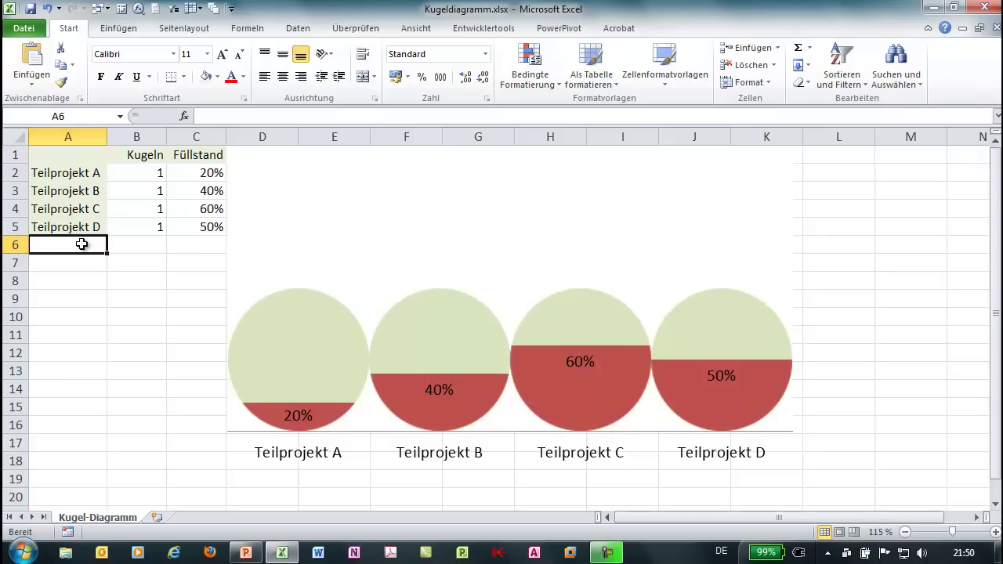
pyautogui.write('Gesm')
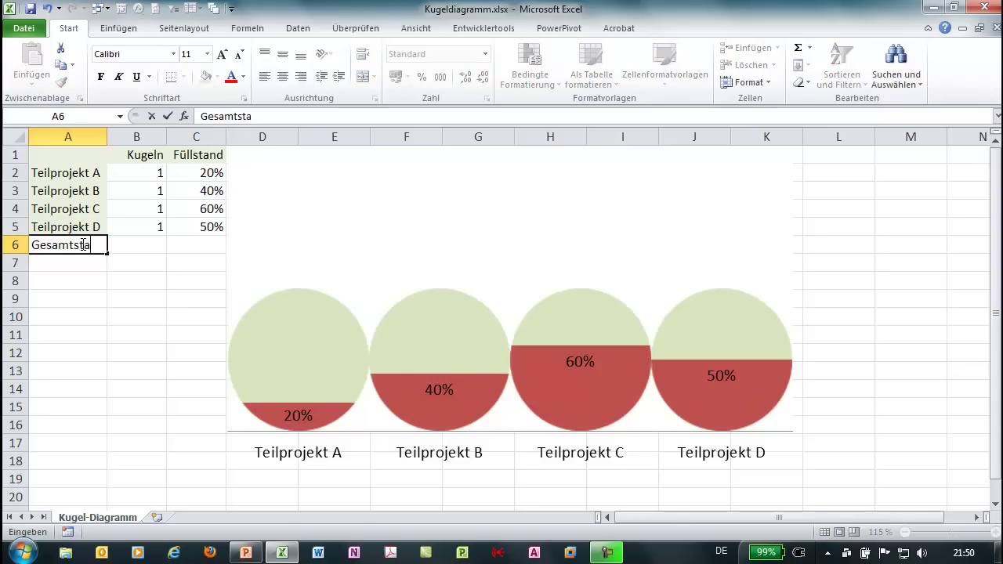
pyautogui.press('Tab')
pyautogui.write('1')
pyautogui.press('Tab')
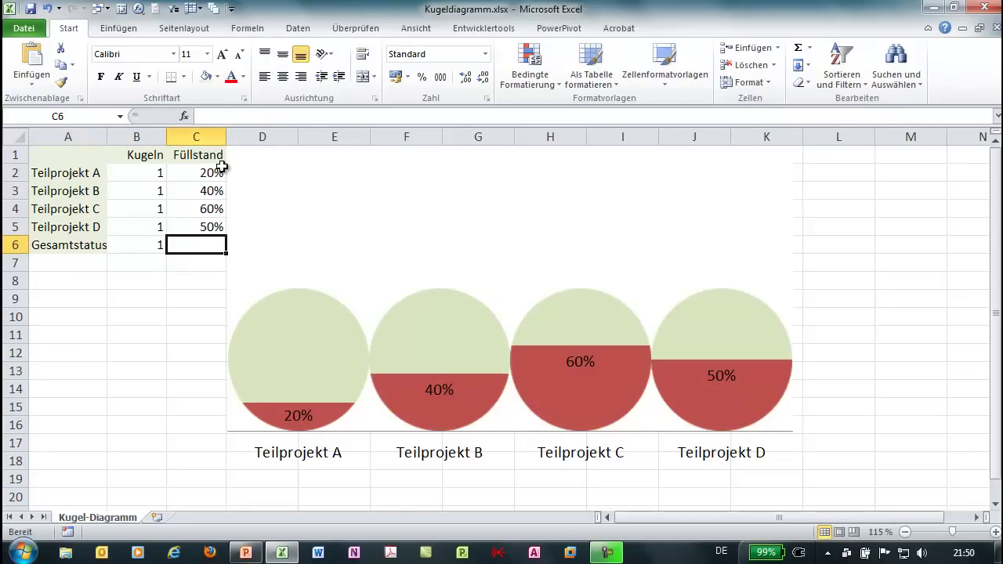
# Enter =MITTELWERT(C2:C5) in C6 to average the four fill levels, giving 43%.
pyautogui.write('=mitt')
pyautogui.press('Tab')
pyautogui.press('BackSpace')
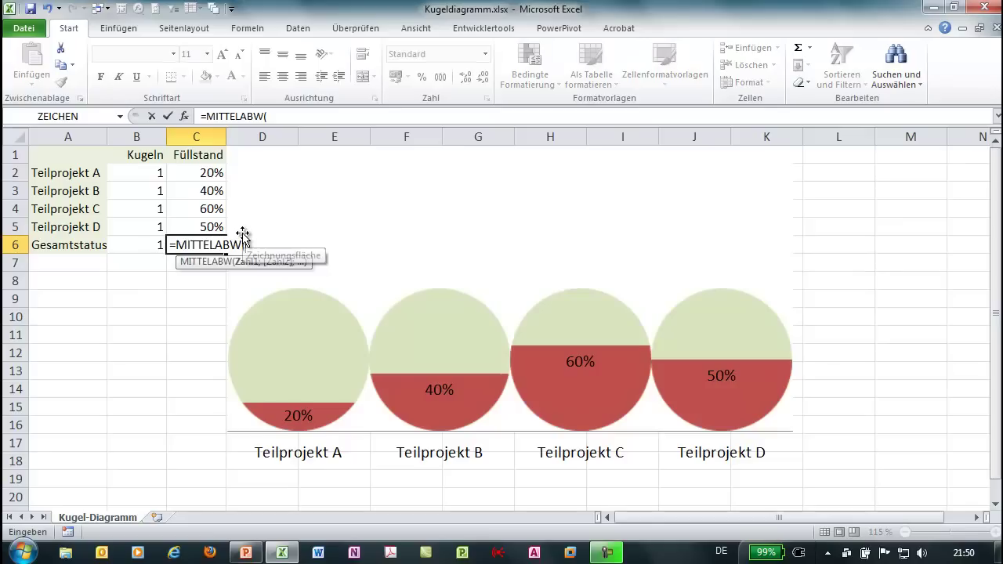
pyautogui.press('BackSpace')
pyautogui.press('BackSpace')
pyautogui.press('BackSpace')
pyautogui.write('e')
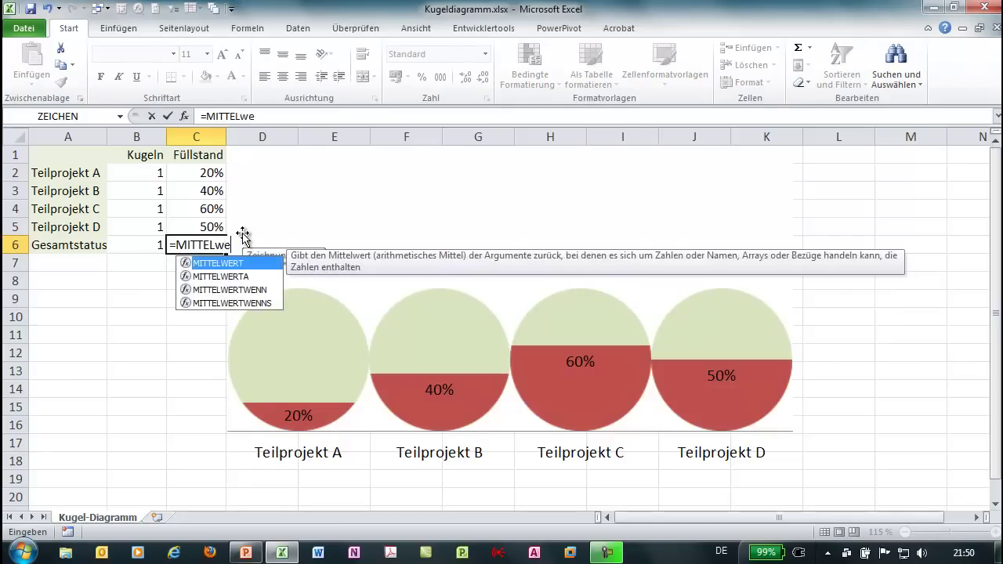
pyautogui.press('Tab')
pyautogui.moveTo(207, 174); pyautogui.dragTo(196, 225)
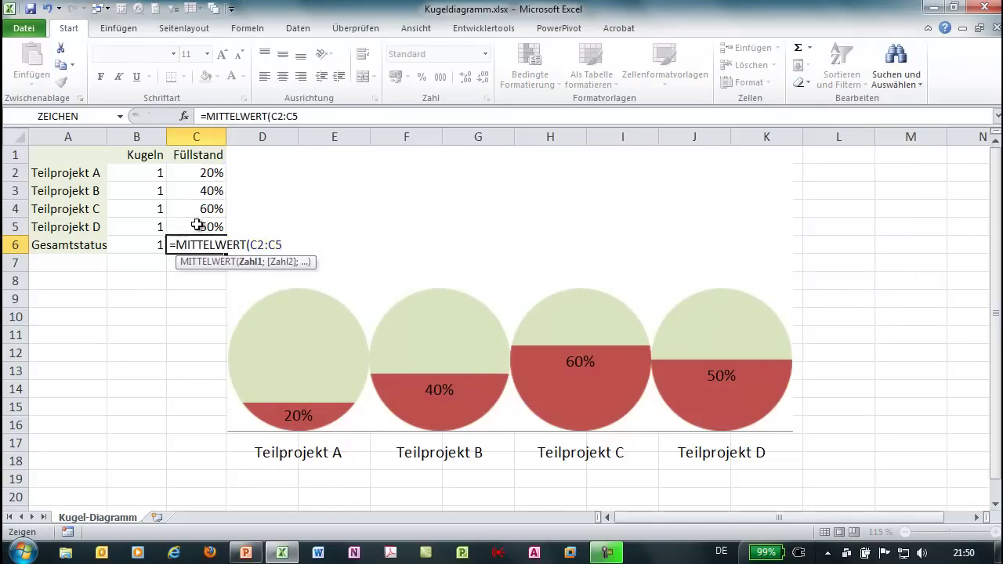
pyautogui.press('Return')
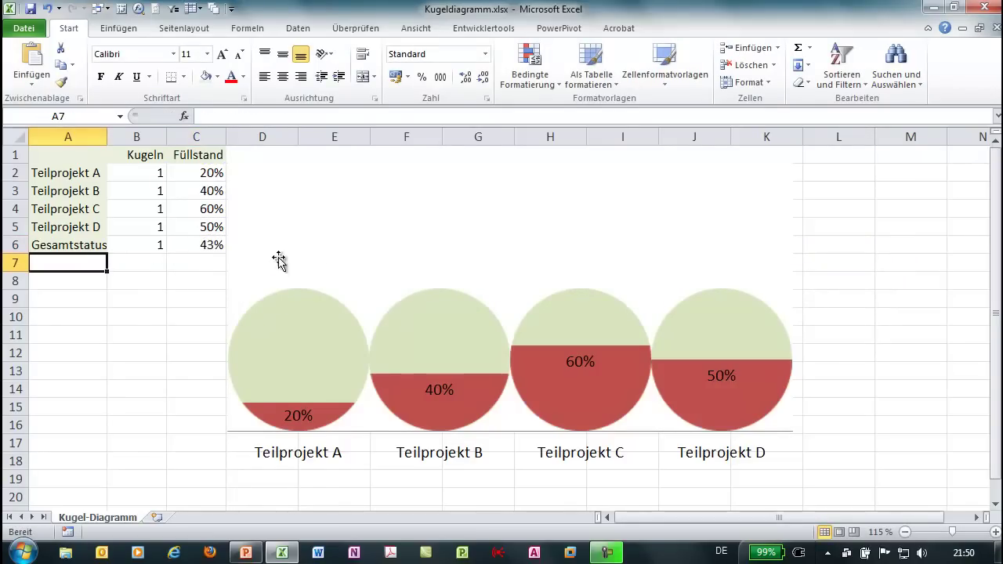
# Extend the ball chart to the Gesamtstatus row and widen it, then delete the chart.
pyautogui.click(602, 351)
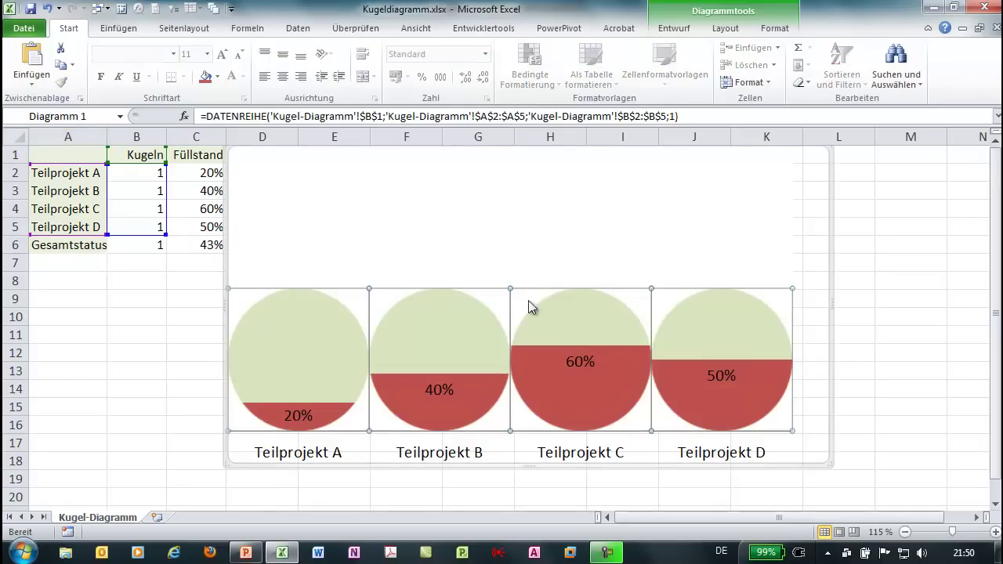
pyautogui.click(579, 213)
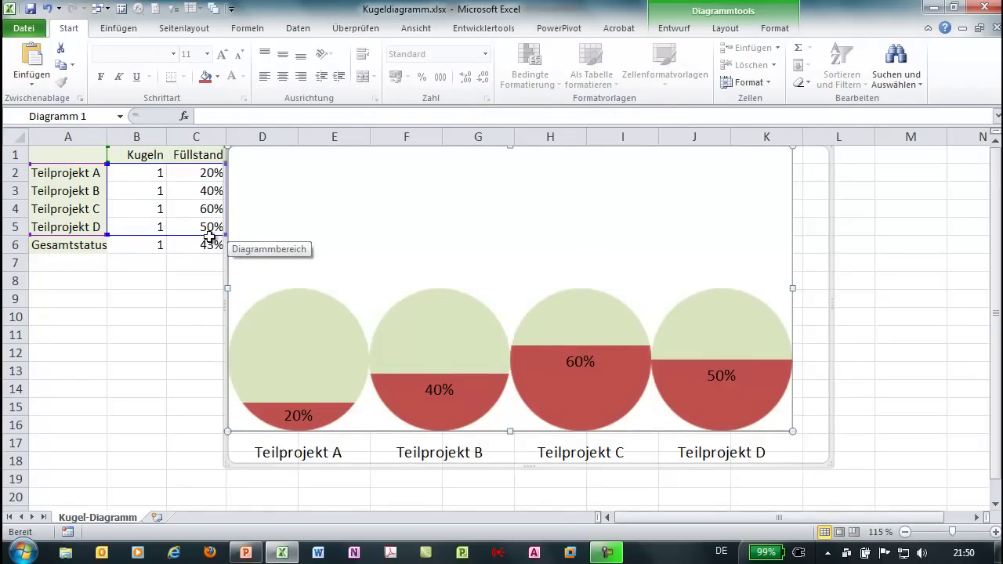
pyautogui.moveTo(108, 233); pyautogui.dragTo(108, 251)
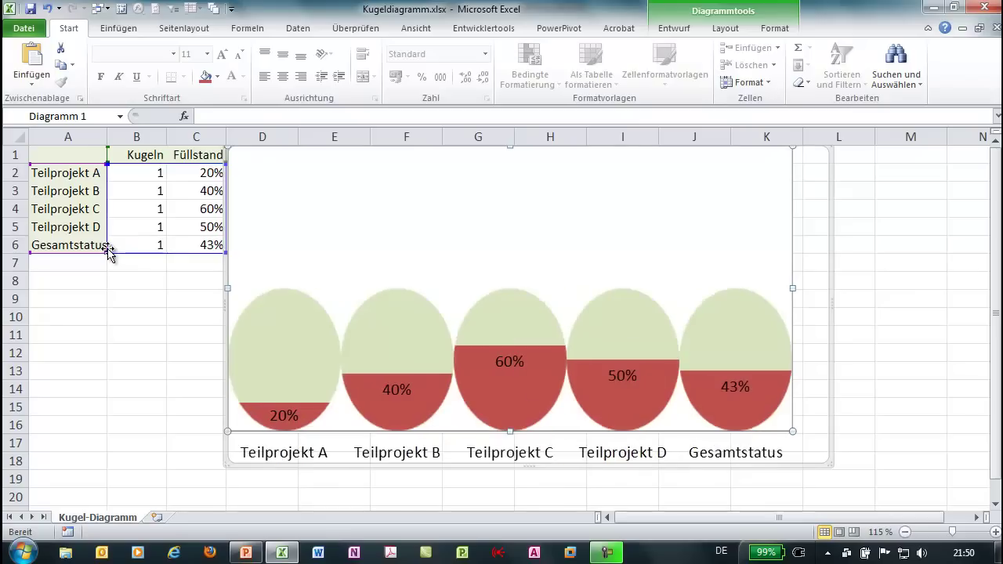
pyautogui.moveTo(831, 306); pyautogui.dragTo(919, 316)
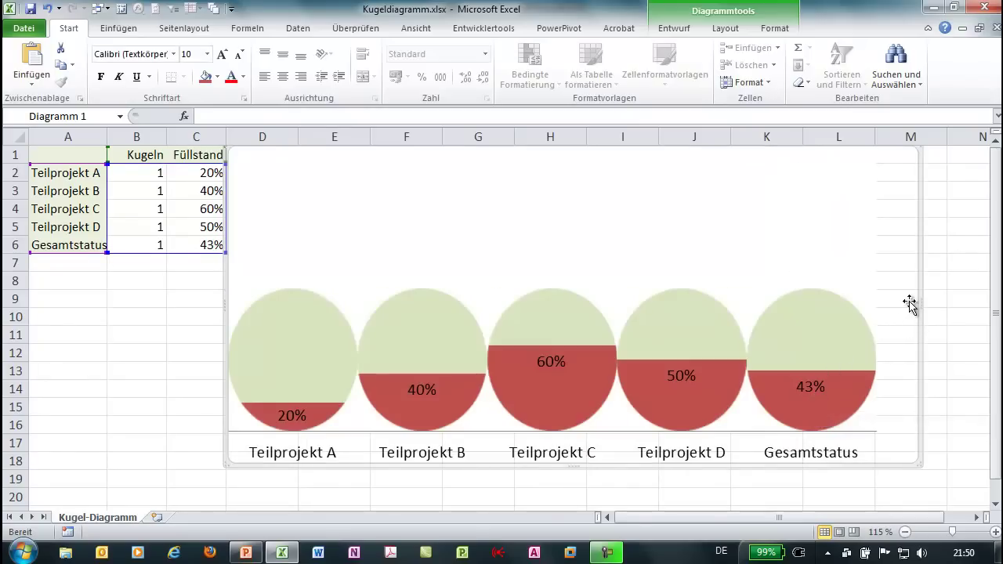
pyautogui.press('Delete')
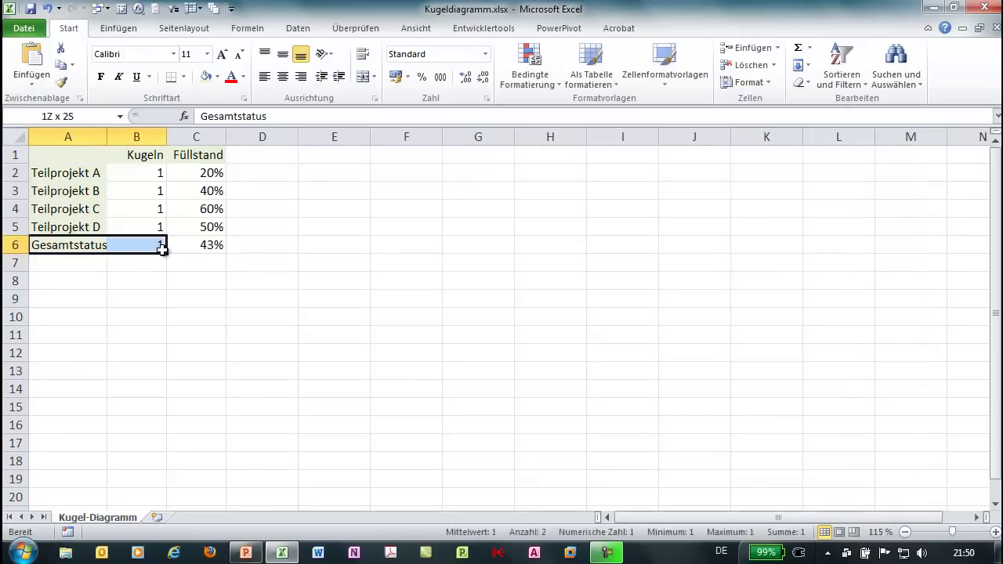
# Clear the Gesamtstatus row A6:C6.
pyautogui.moveTo(88, 249); pyautogui.dragTo(192, 249)
pyautogui.press('Delete')
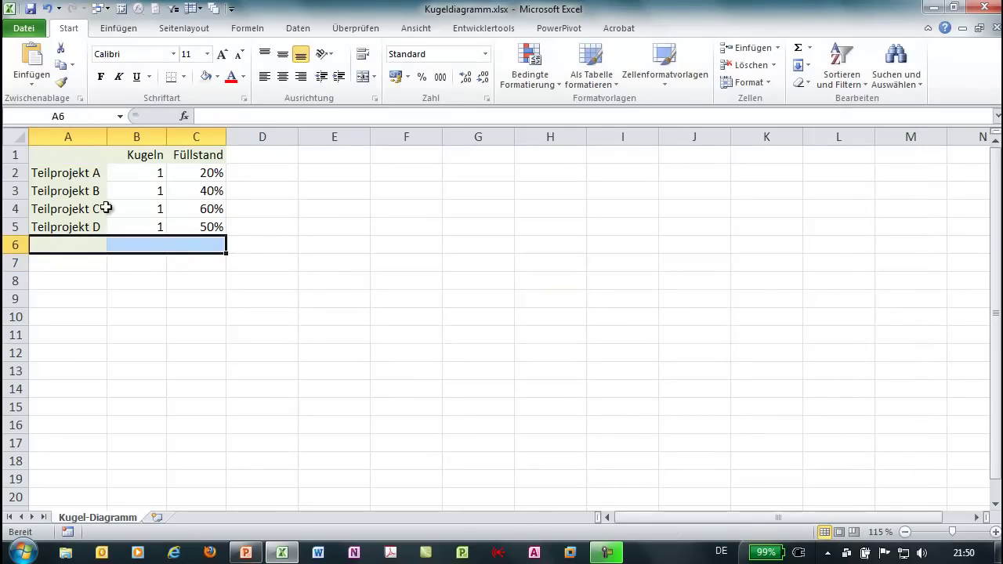
pyautogui.click(177, 228)
# Point out the subproject names, Kugeln and Füllstand values, then select the table A1:C5.
pyautogui.moveTo(91, 174); pyautogui.dragTo(197, 227)
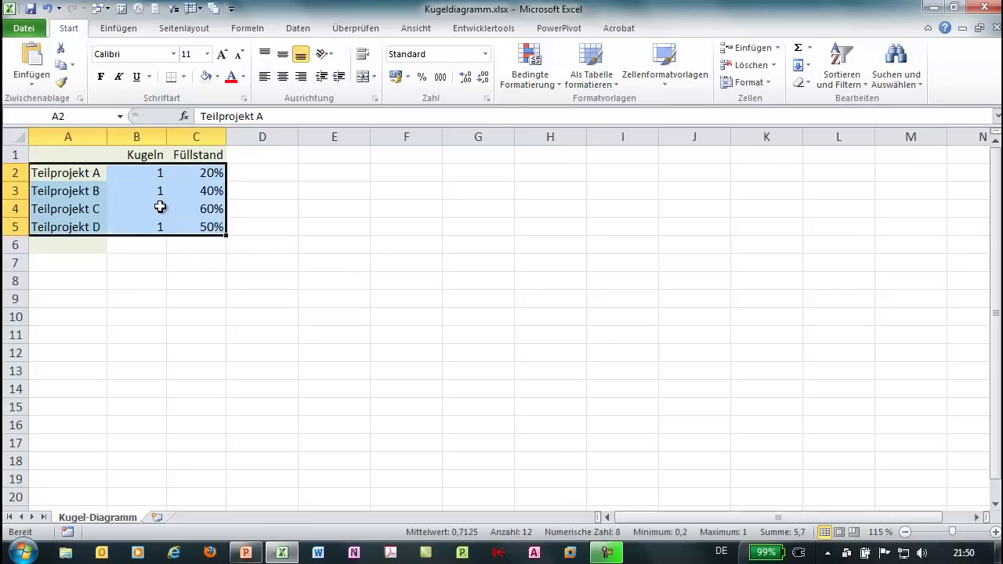
pyautogui.click(187, 174)
pyautogui.click(195, 191)
pyautogui.click(197, 209)
pyautogui.click(96, 211)
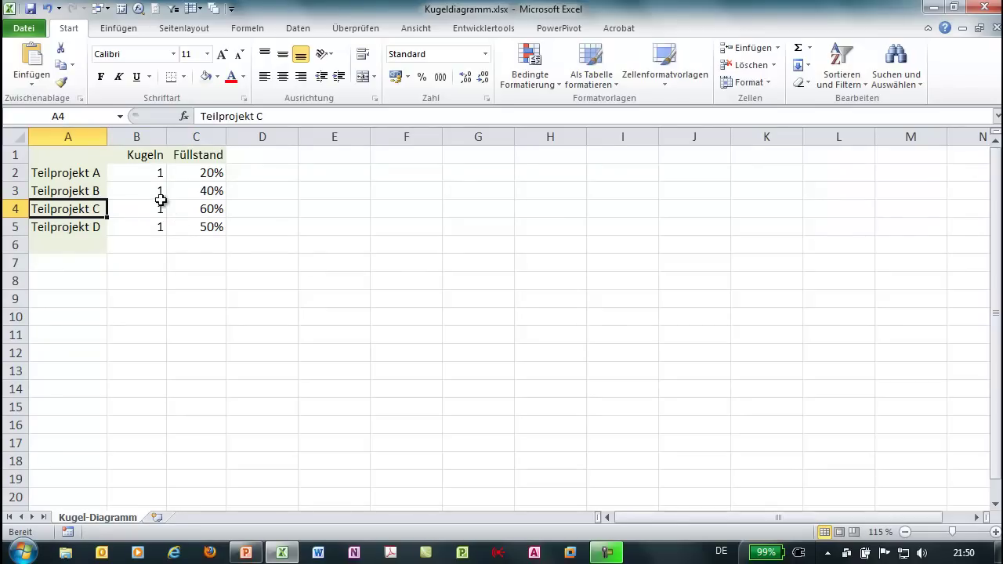
pyautogui.click(149, 173)
pyautogui.click(150, 193)
pyautogui.click(155, 209)
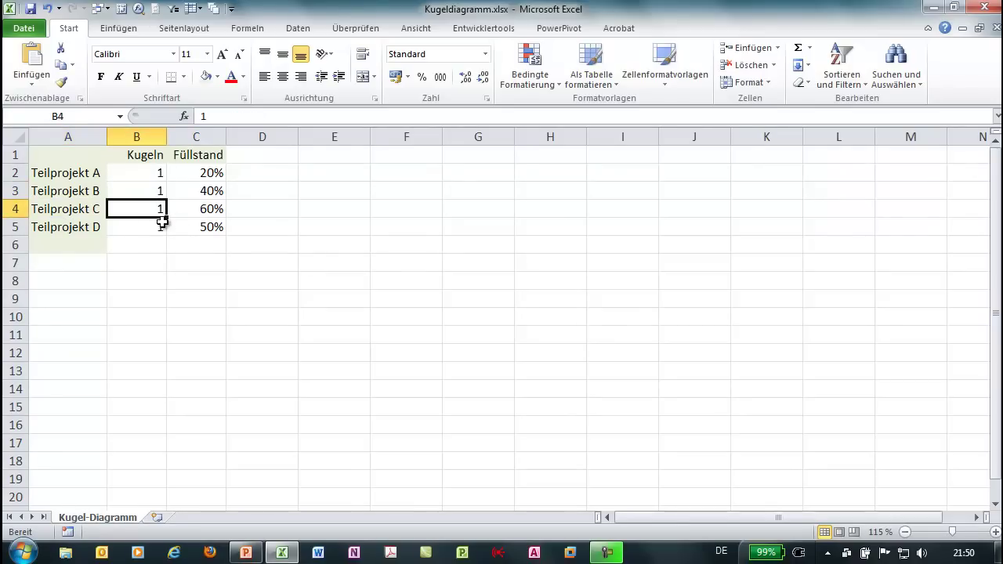
pyautogui.moveTo(82, 156)
pyautogui.mouseDown()
pyautogui.moveTo(106, 182)
pyautogui.moveTo(221, 229)
pyautogui.mouseUp()
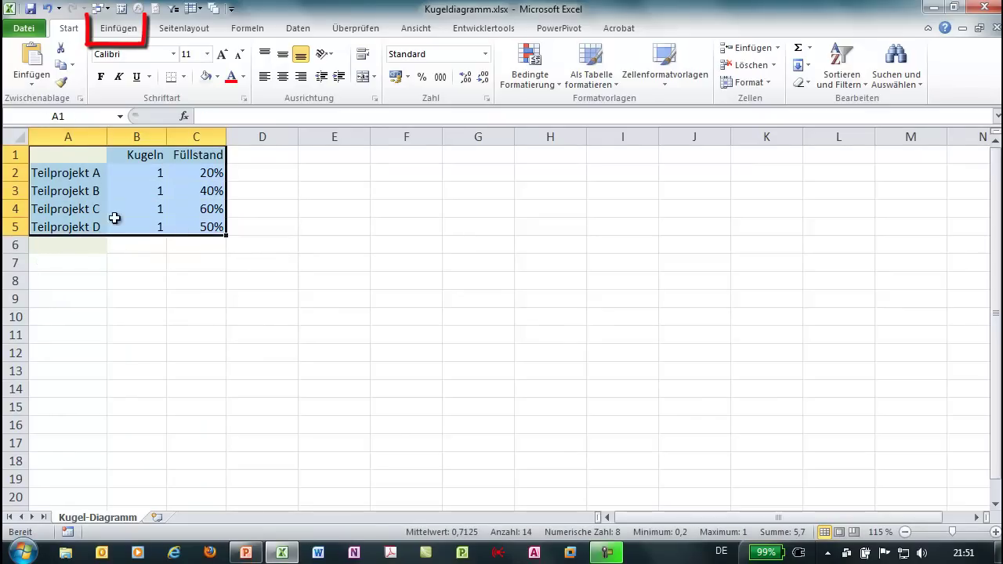
# Insert a Gruppierte Säulen (clustered column) chart from the A1:C5 data.
pyautogui.click(131, 33)
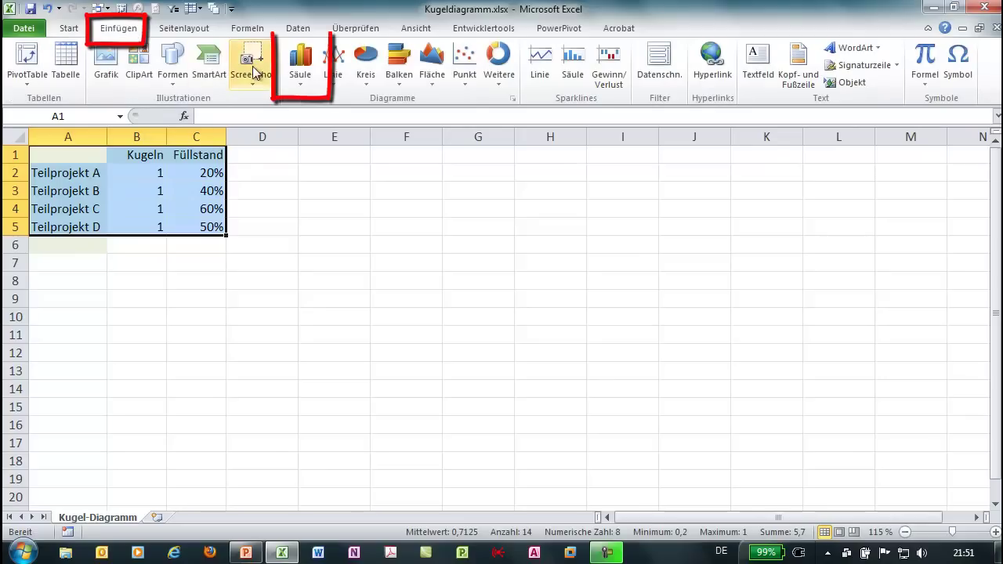
pyautogui.click(299, 89)
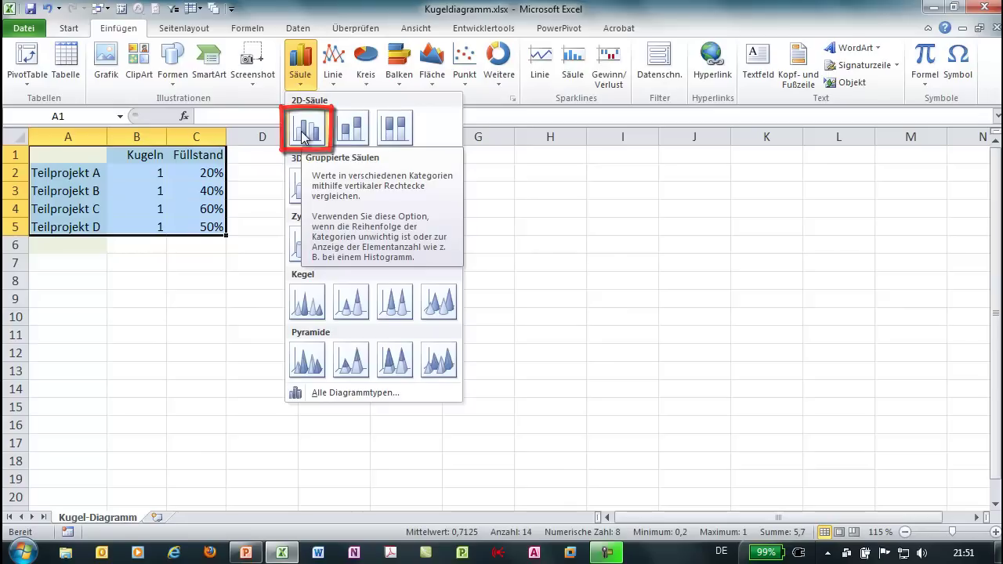
pyautogui.click(305, 133)
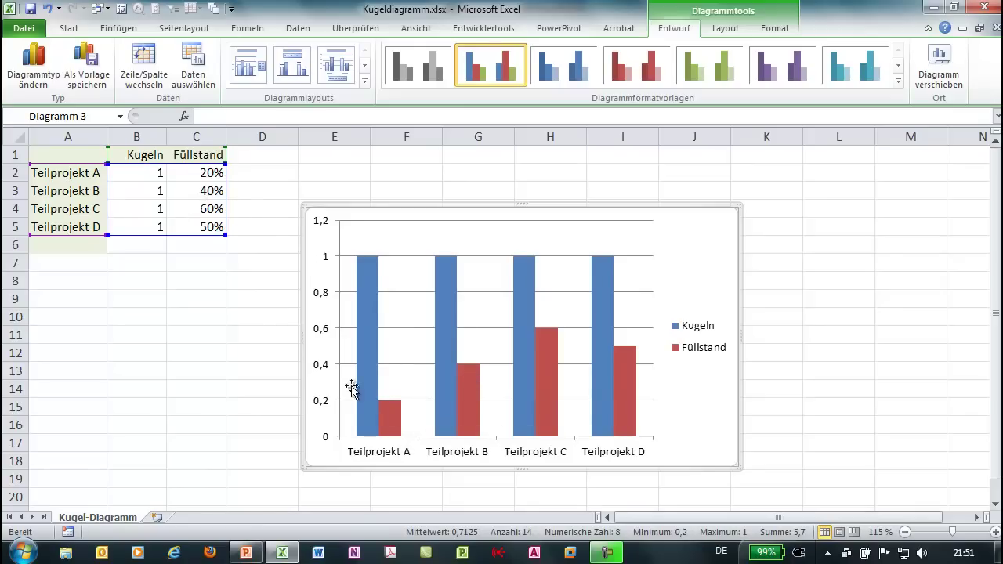
# Plot the Füllstand series on the Sekundärachse through Datenreihen formatieren.
pyautogui.rightClick(389, 423)
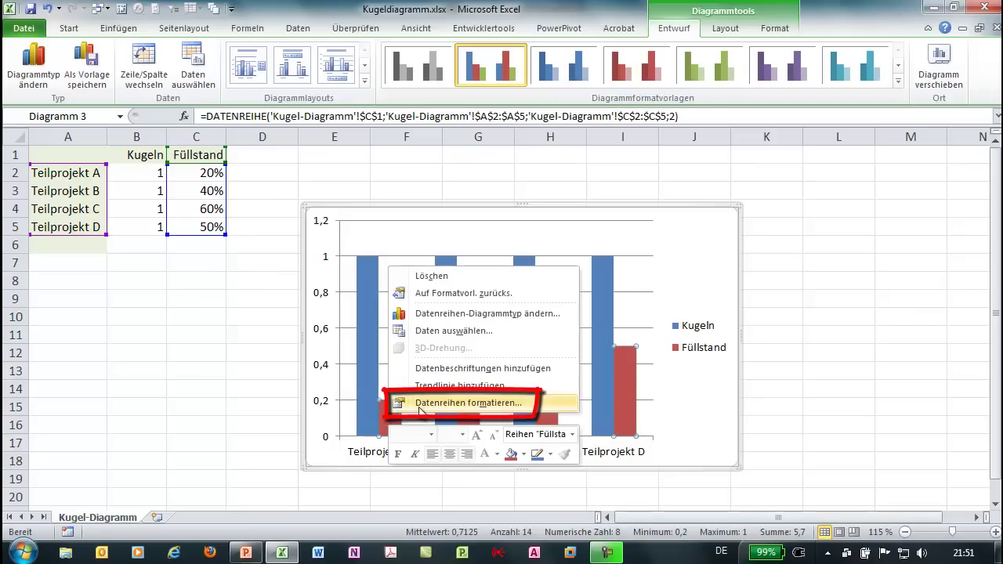
pyautogui.click(422, 404)
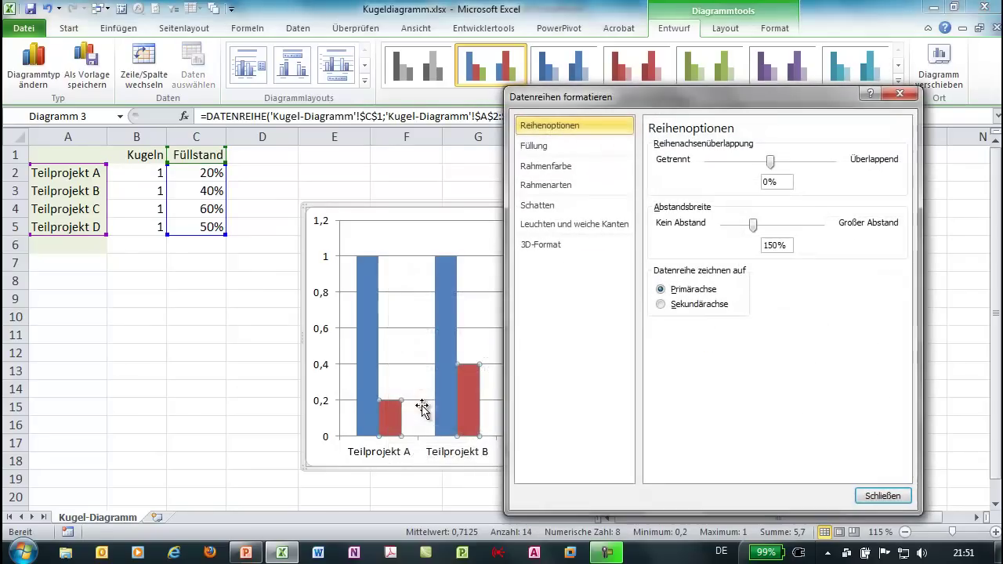
pyautogui.click(661, 305)
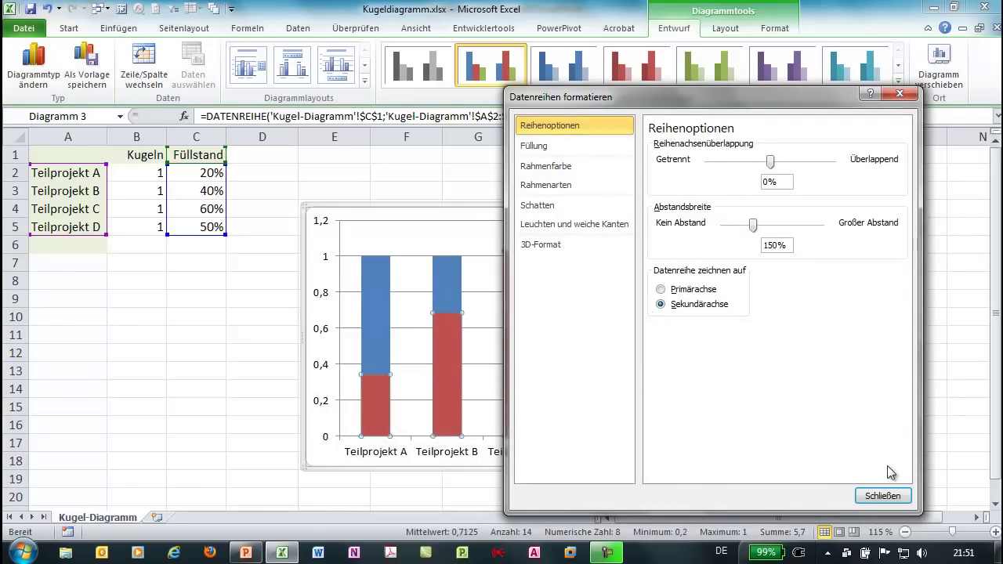
pyautogui.click(884, 496)
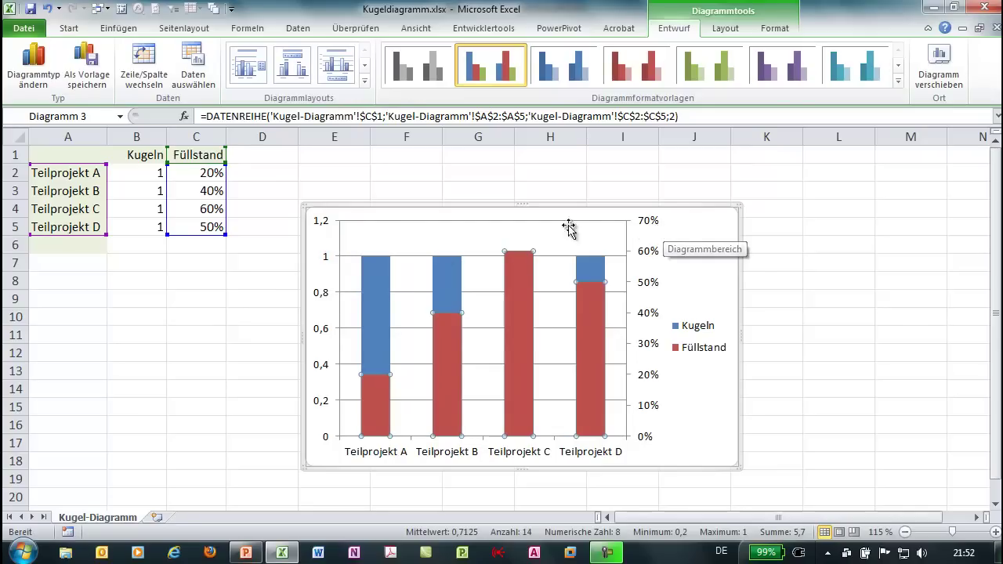
# Fix the left value axis maximum at 2.
pyautogui.doubleClick(327, 261)
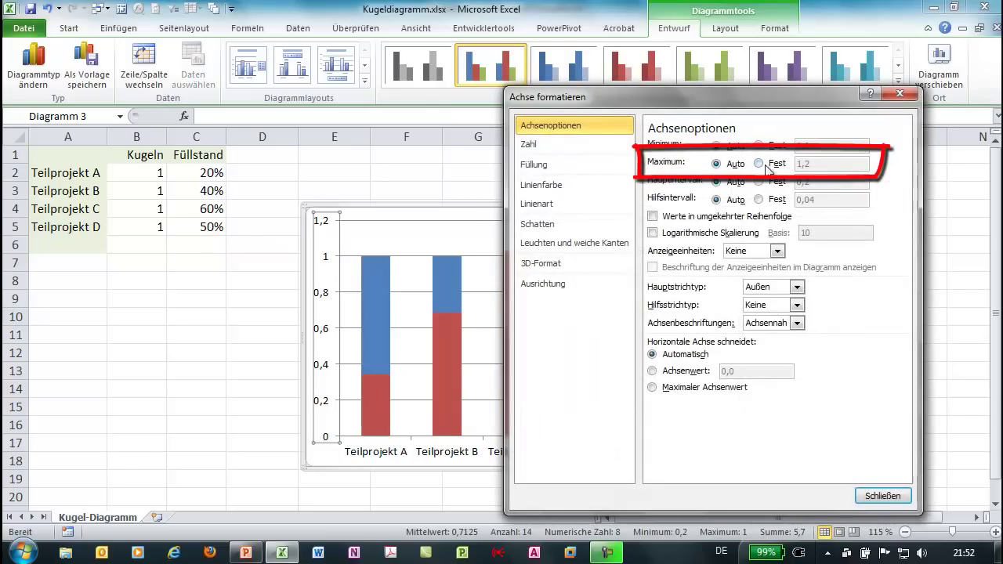
pyautogui.click(759, 163)
pyautogui.doubleClick(799, 164)
pyautogui.write('2')
pyautogui.click(882, 496)
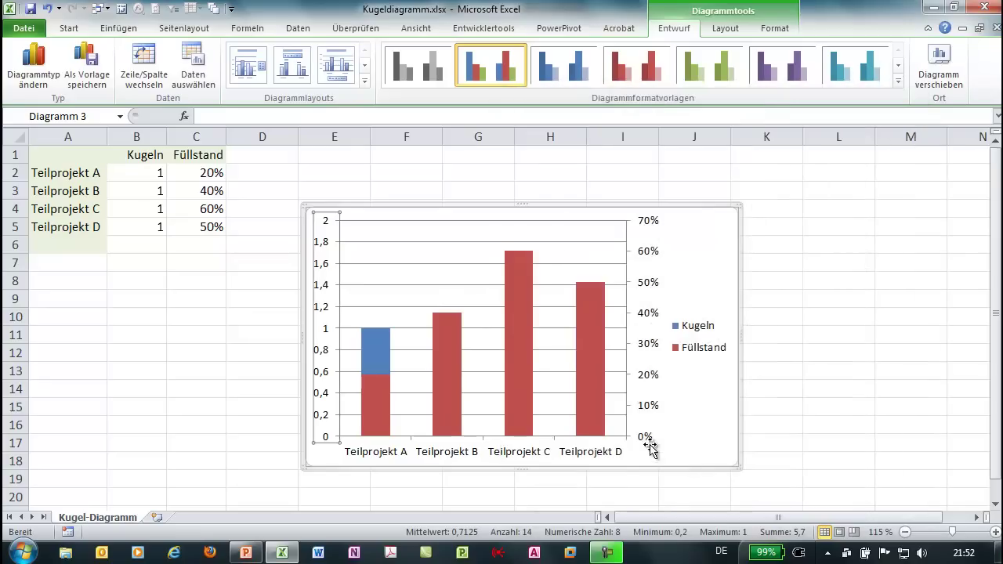
# Fix the percentage axis maximum at 200% and delete the major gridlines.
pyautogui.doubleClick(653, 314)
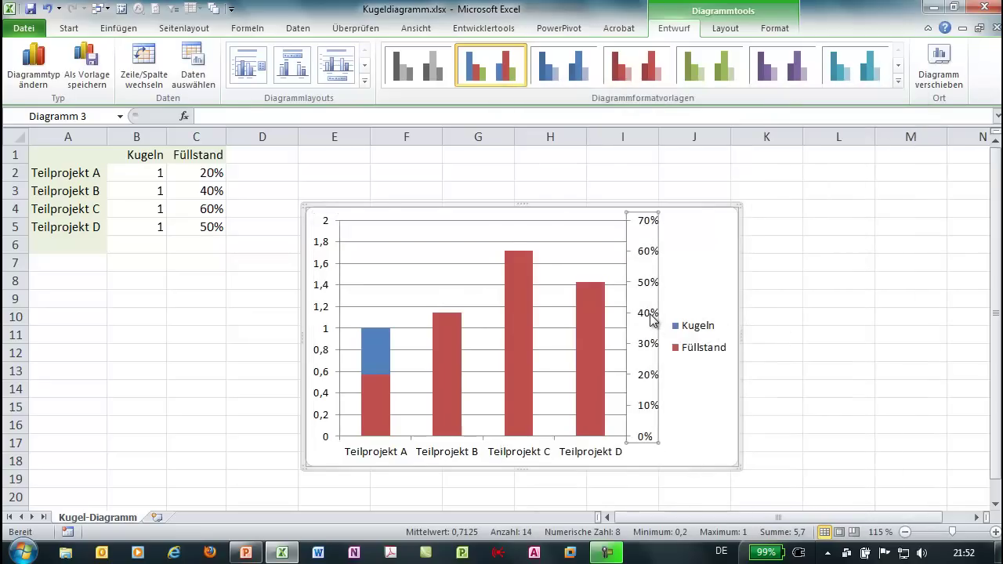
pyautogui.click(760, 164)
pyautogui.doubleClick(803, 164)
pyautogui.write('2')
pyautogui.click(883, 496)
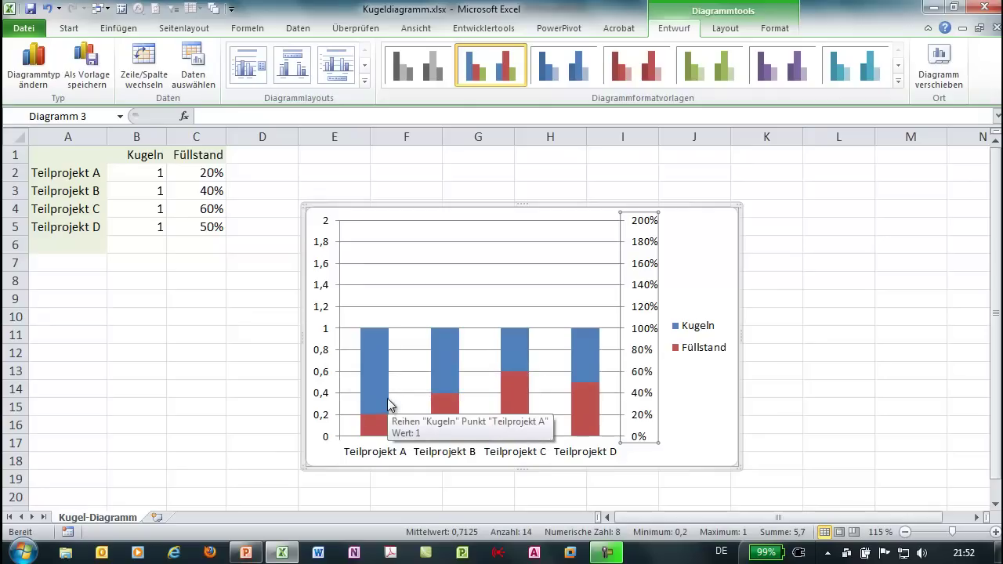
pyautogui.click(419, 308)
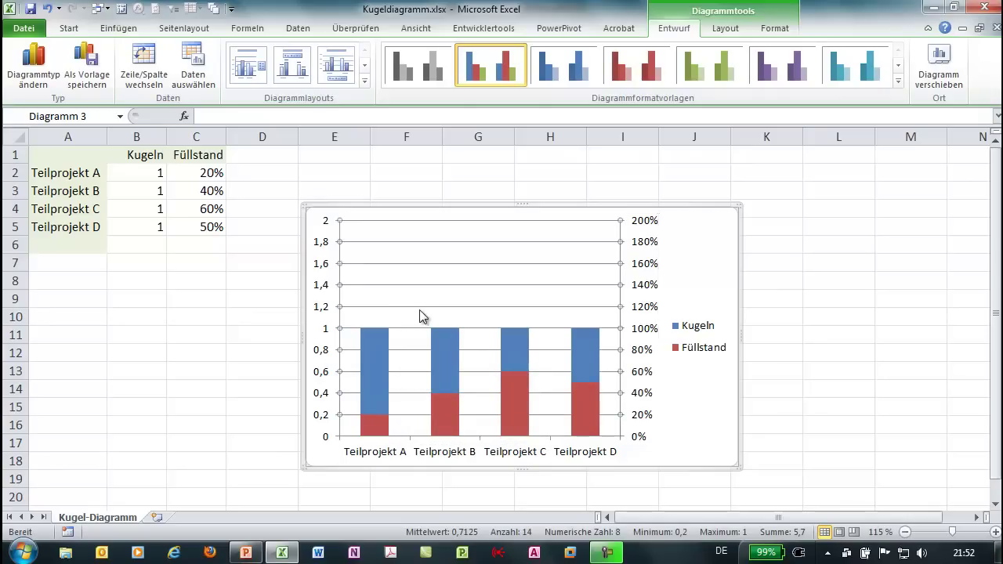
pyautogui.press('Delete')
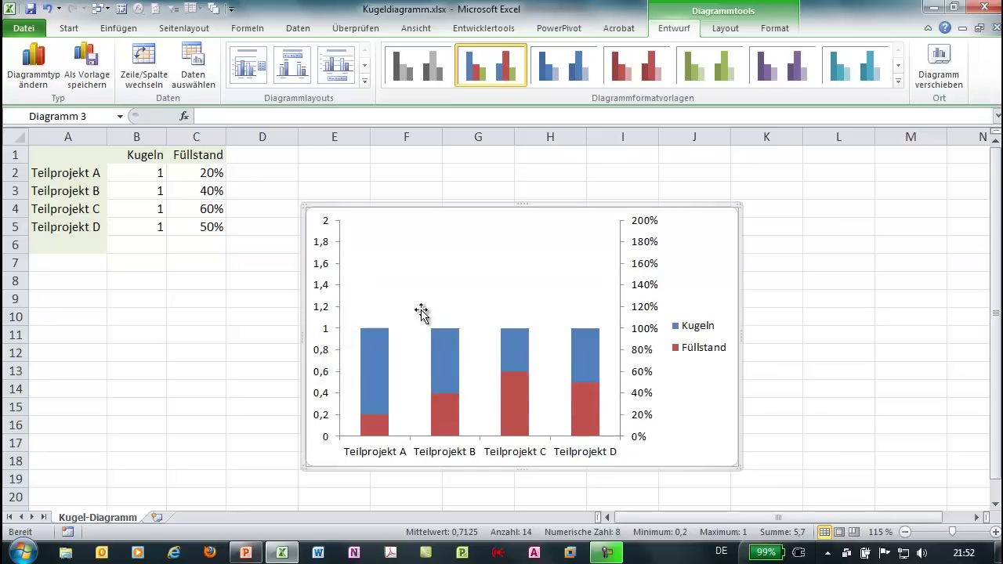
# Fill the Kugeln columns with Kugel grün.png, stacked and scaled at 1 unit per picture.
pyautogui.rightClick(373, 362)
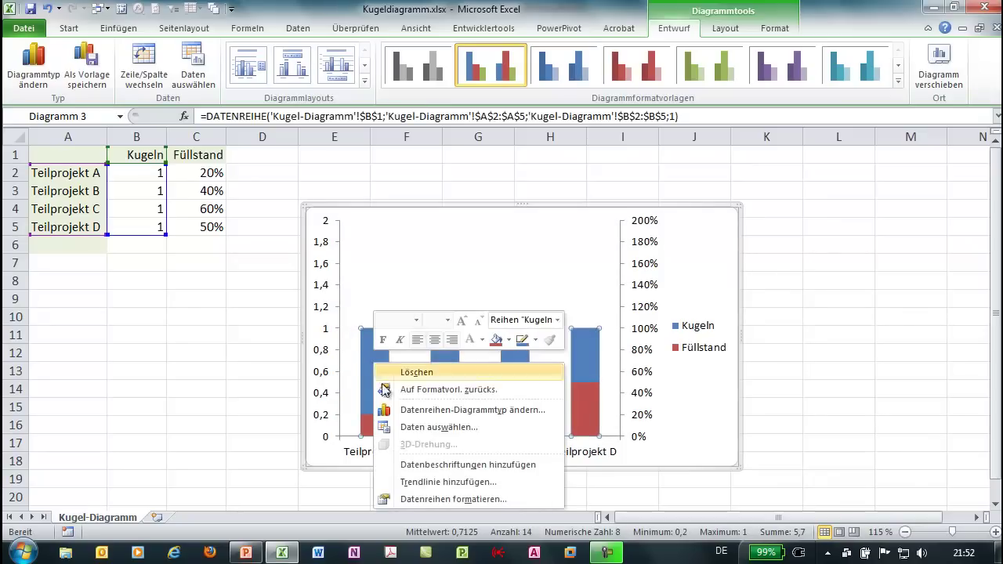
pyautogui.click(419, 500)
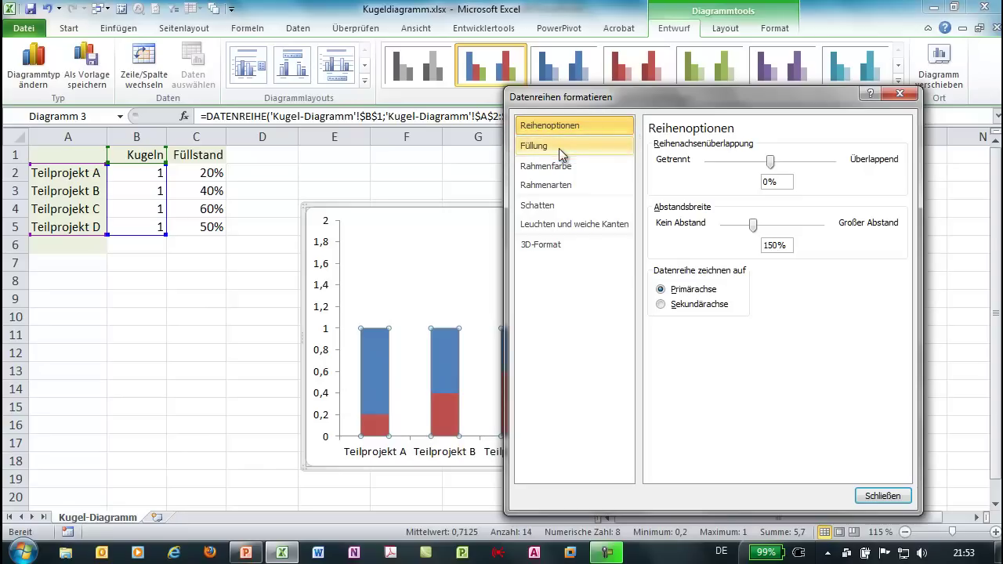
pyautogui.click(558, 148)
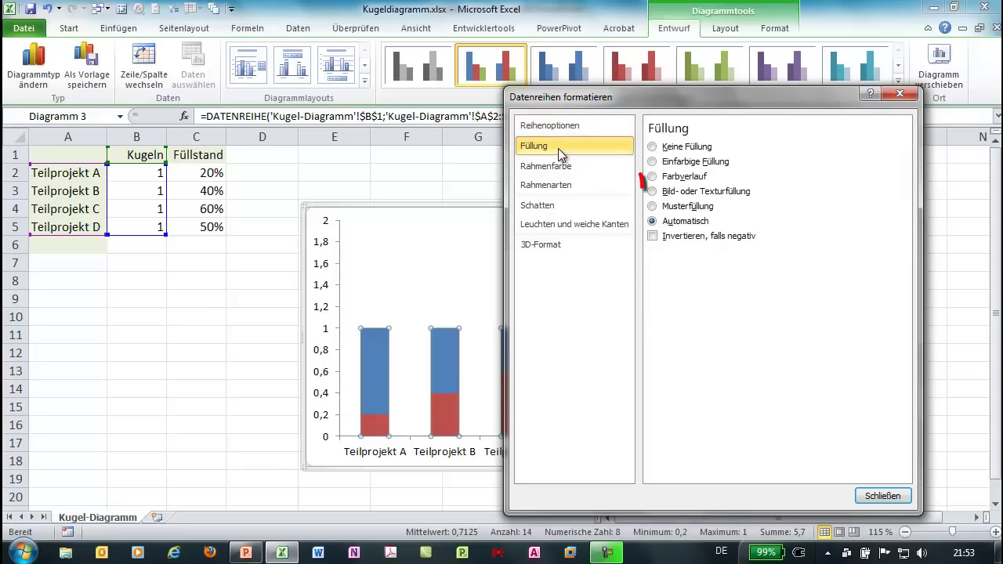
pyautogui.click(653, 193)
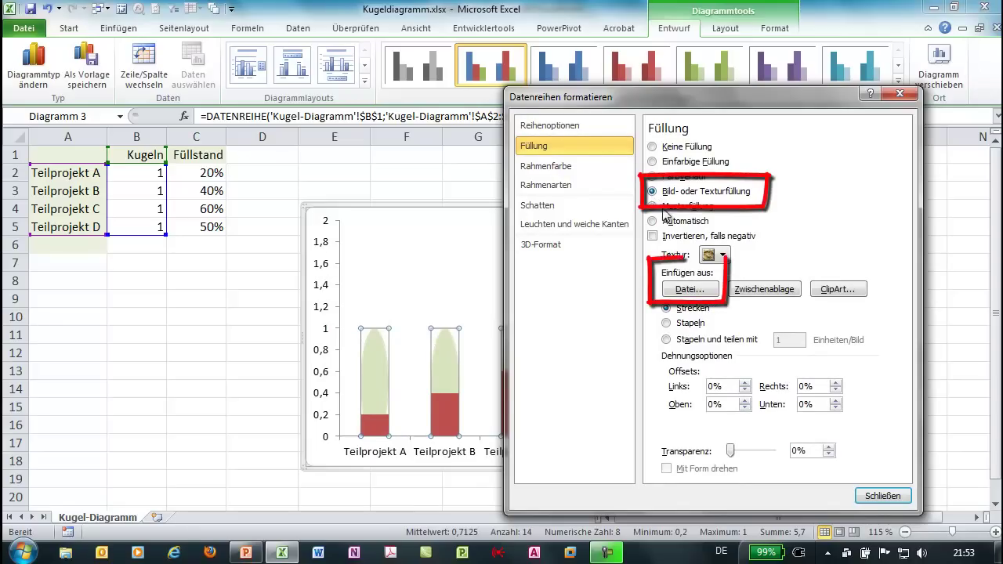
pyautogui.click(700, 290)
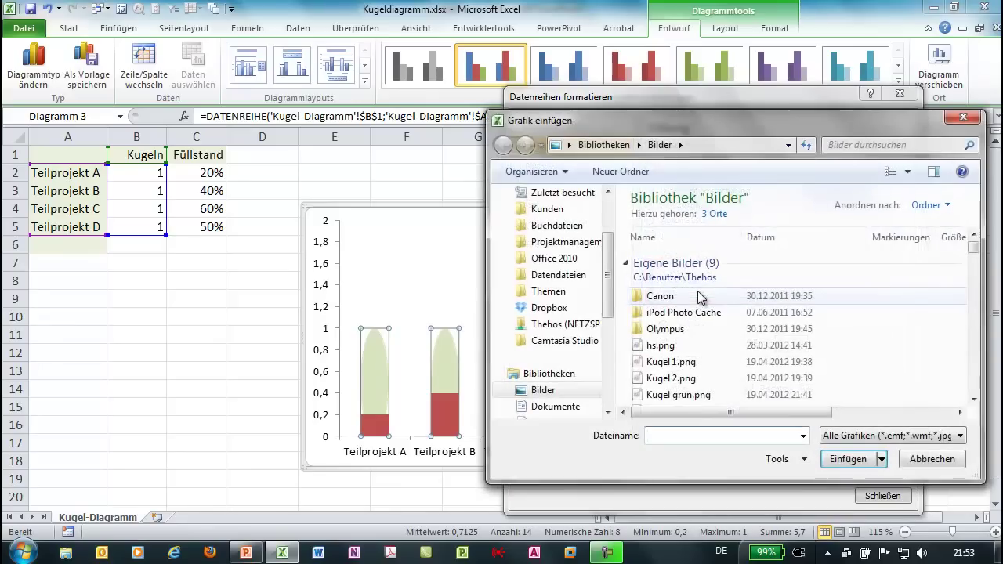
pyautogui.click(679, 394)
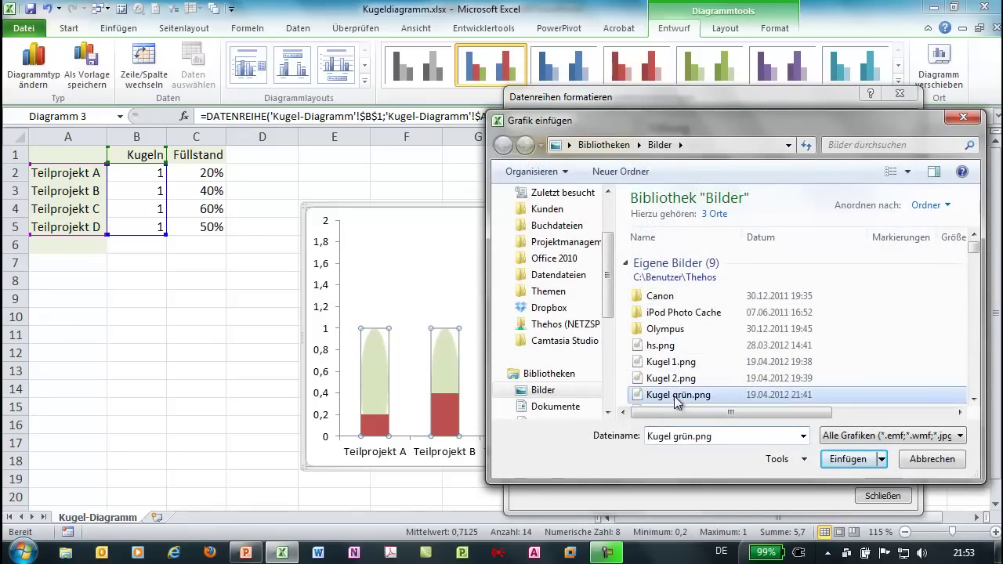
pyautogui.click(843, 461)
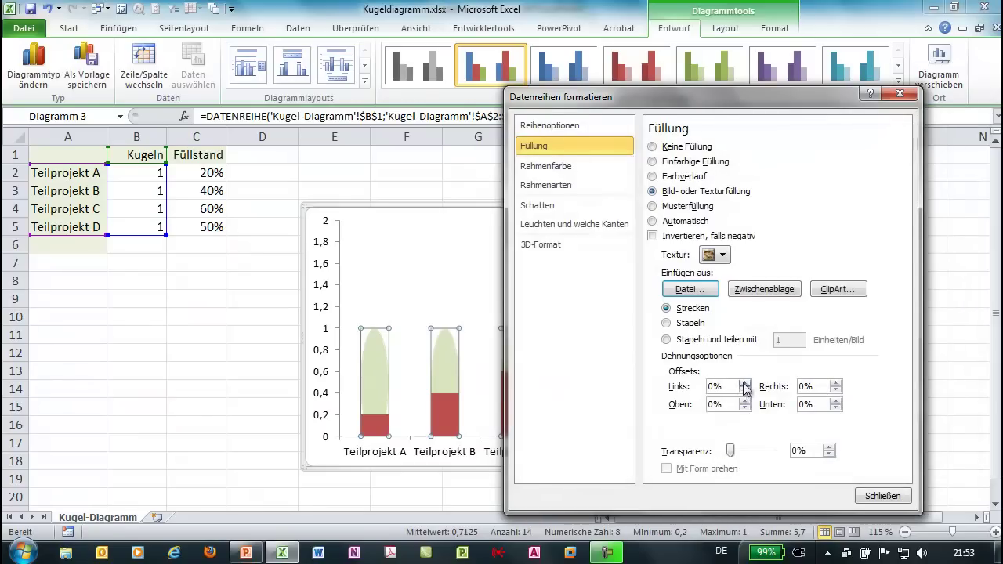
pyautogui.click(668, 342)
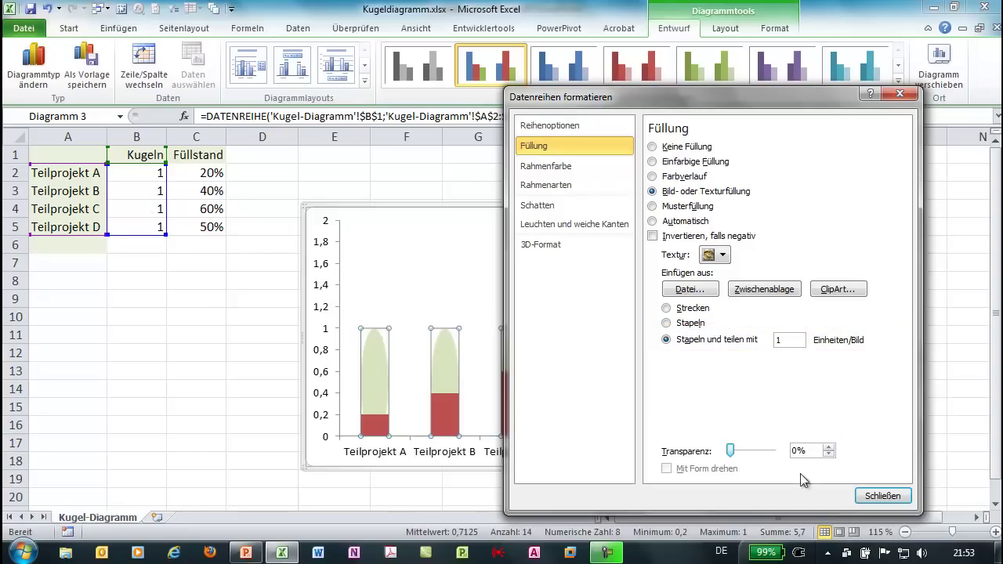
pyautogui.click(450, 420)
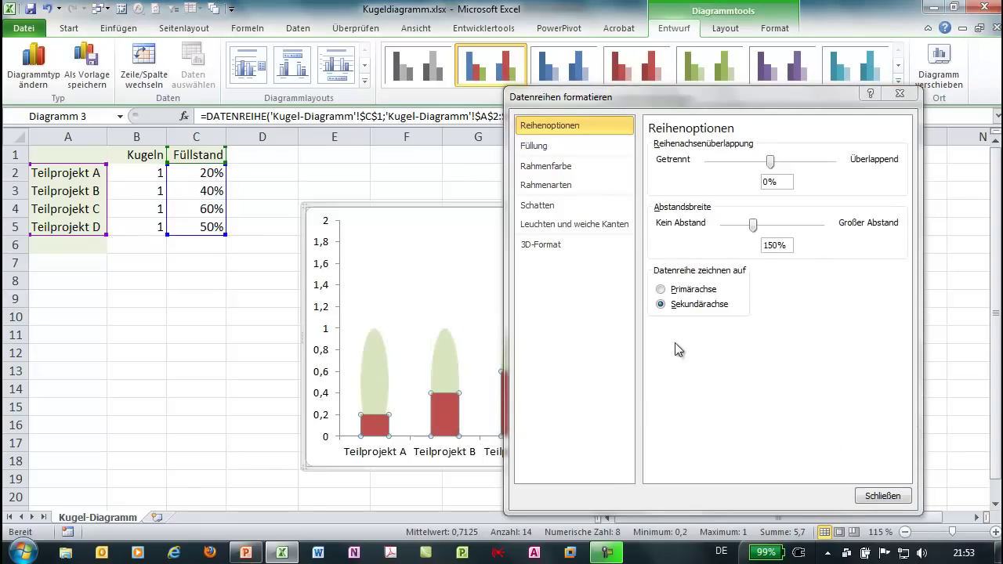
# Fill the Füllstand columns with Kugel rot.png, stacked and scaled per unit.
pyautogui.click(548, 151)
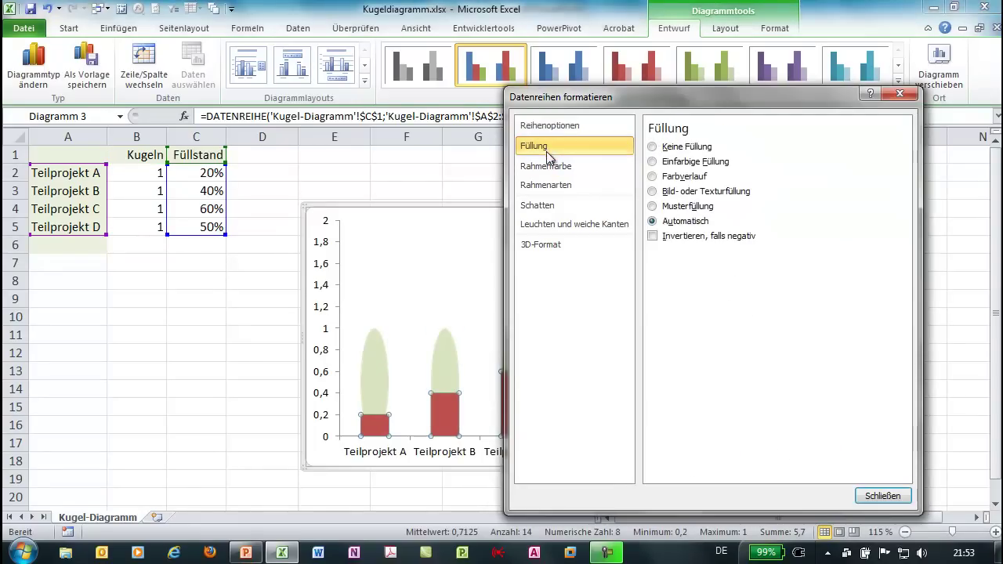
pyautogui.click(653, 192)
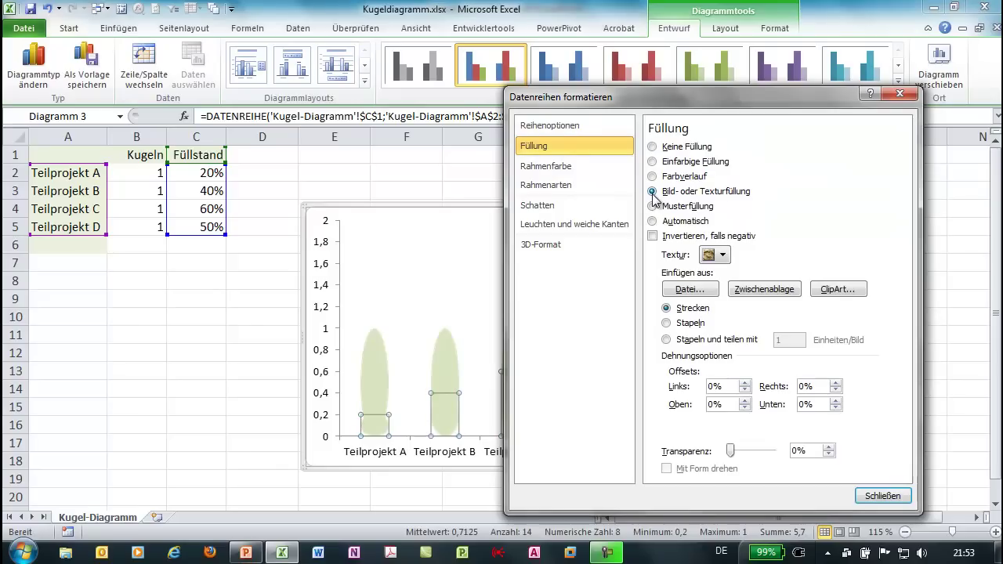
pyautogui.click(689, 289)
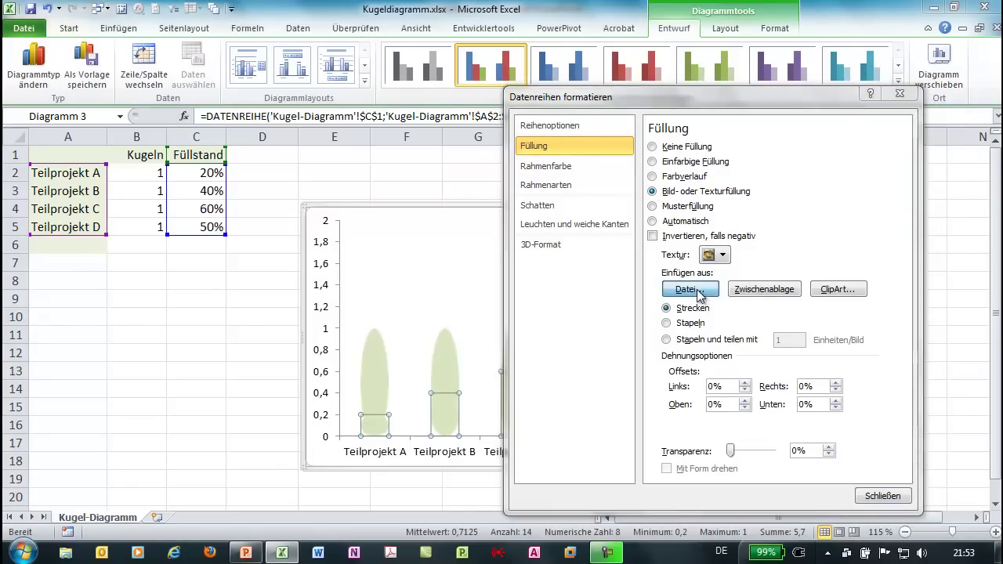
pyautogui.click(974, 399)
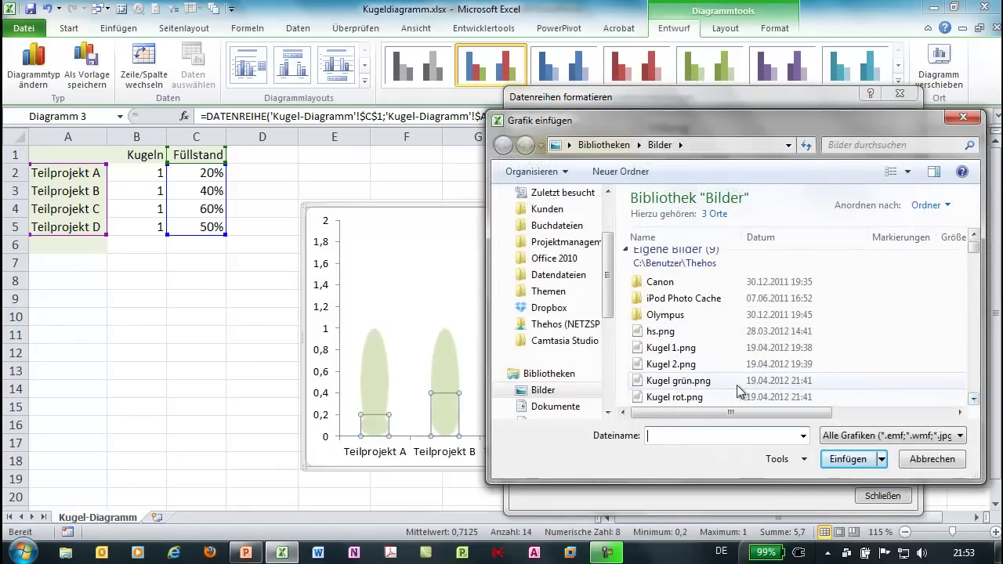
pyautogui.click(686, 398)
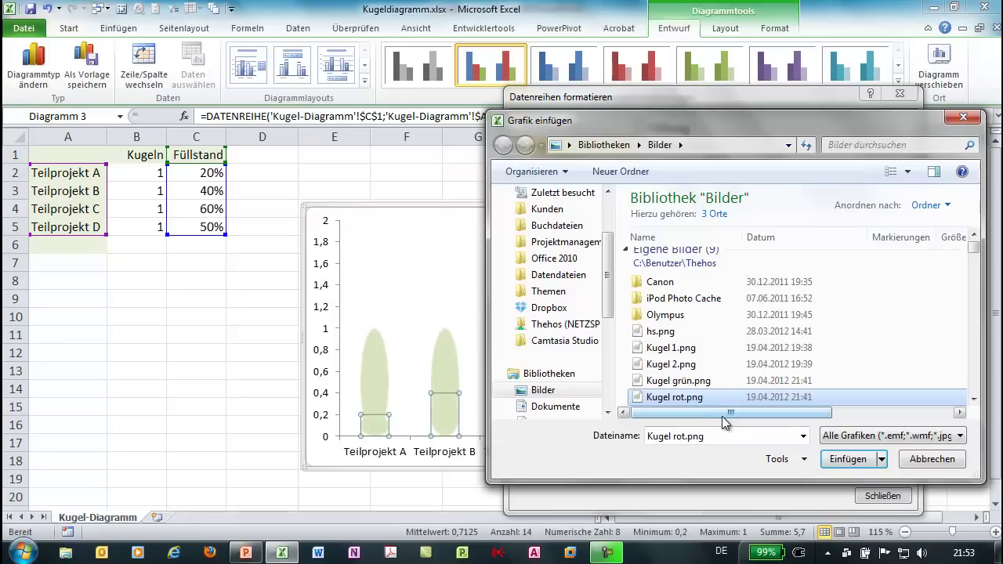
pyautogui.click(845, 460)
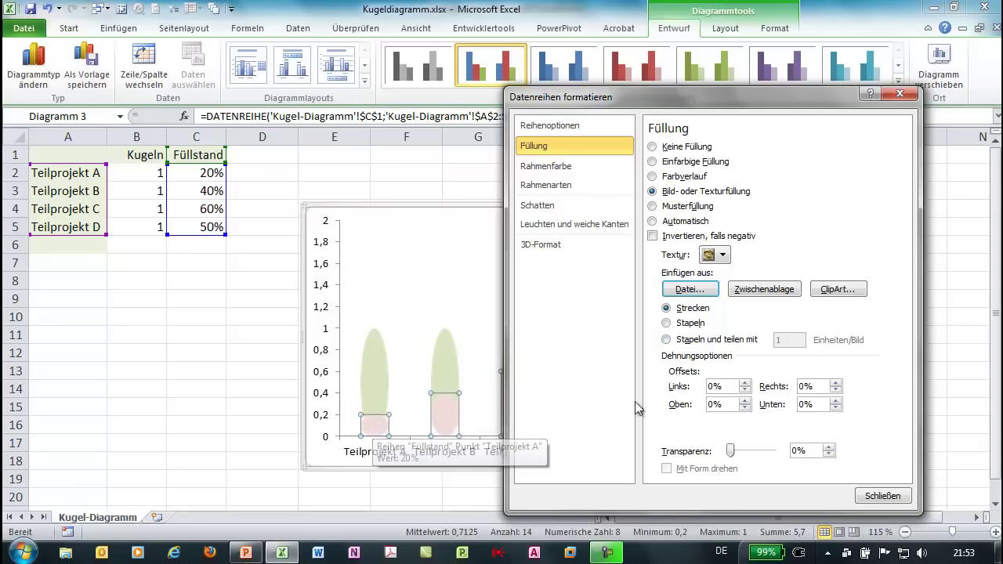
pyautogui.click(667, 340)
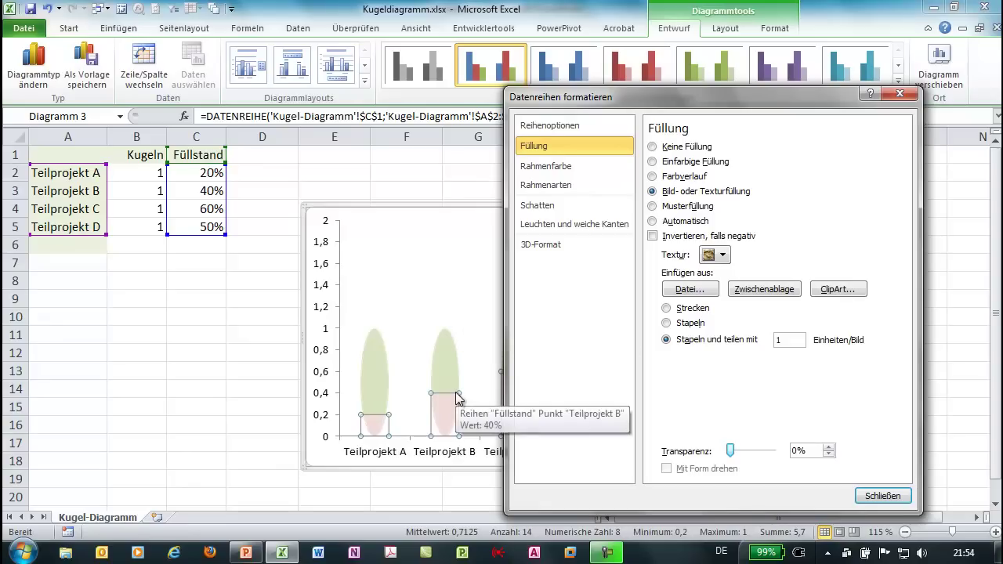
pyautogui.click(883, 497)
pyautogui.click(786, 462)
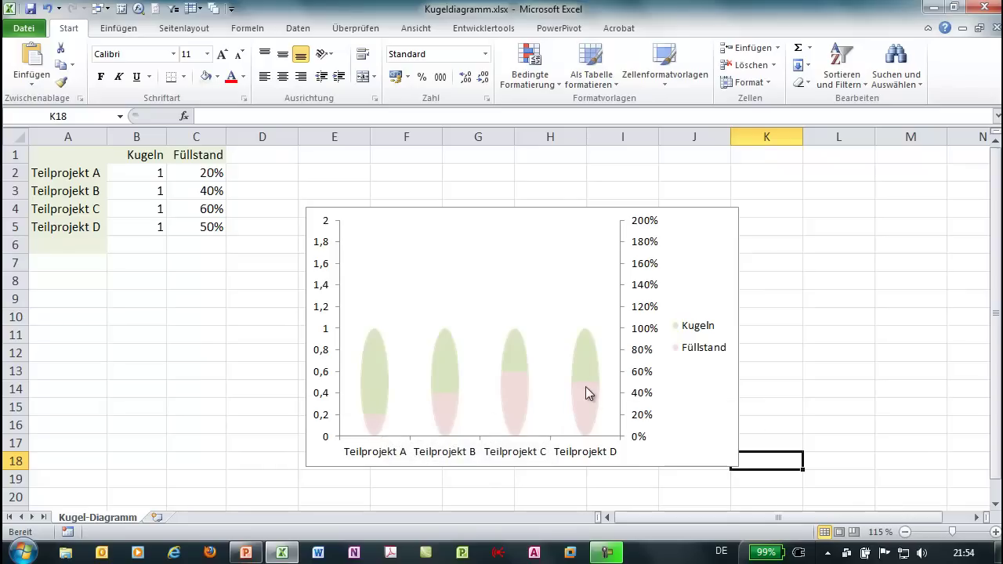
# Delete the legend, the secondary 0%–200% axis and the primary value axis.
pyautogui.click(695, 349)
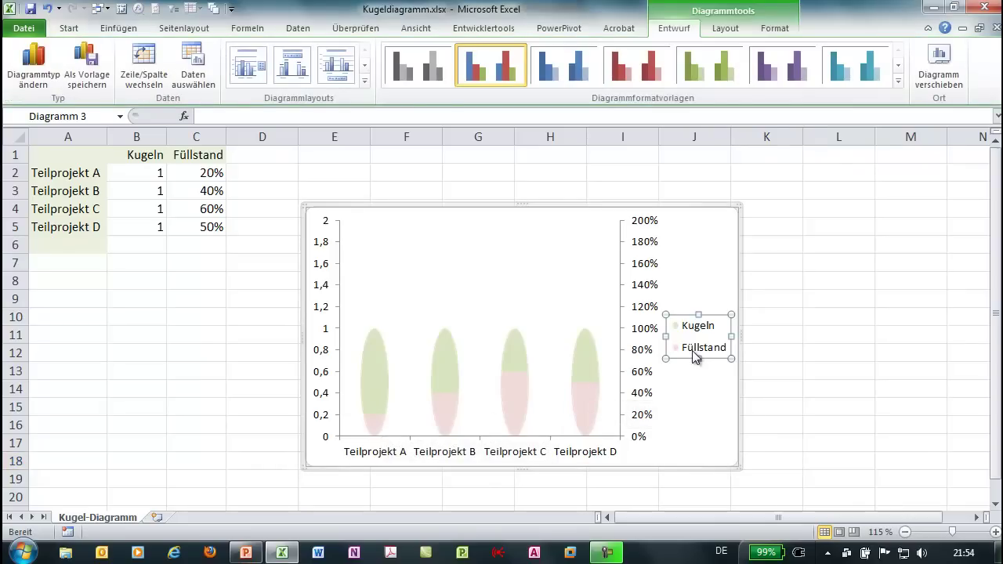
pyautogui.press('Delete')
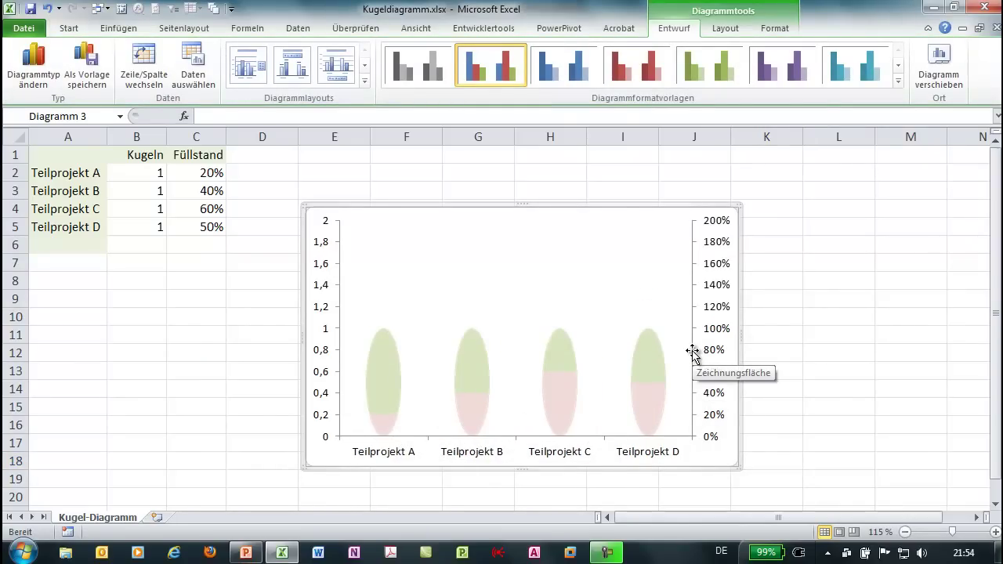
pyautogui.click(719, 335)
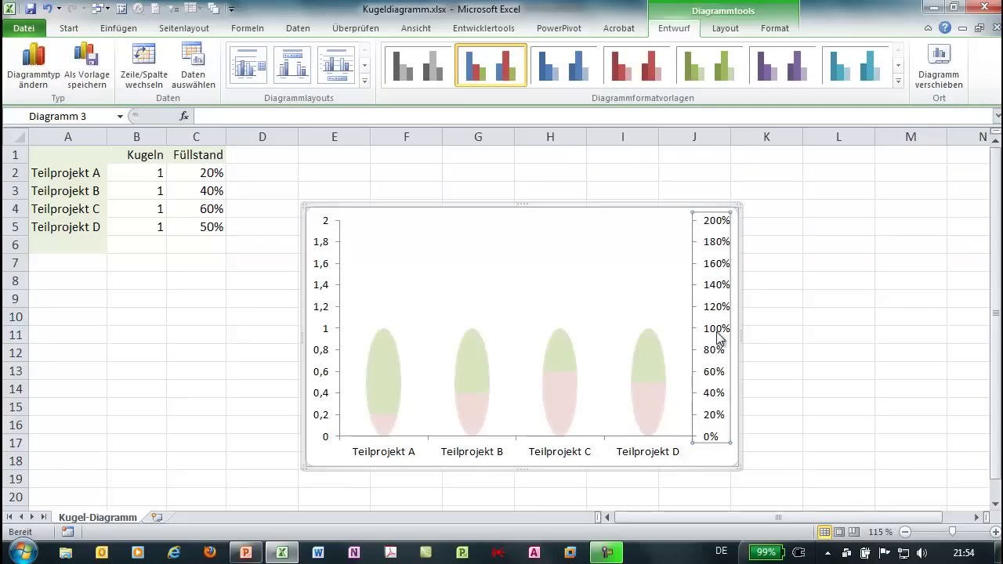
pyautogui.press('Delete')
pyautogui.click(325, 307)
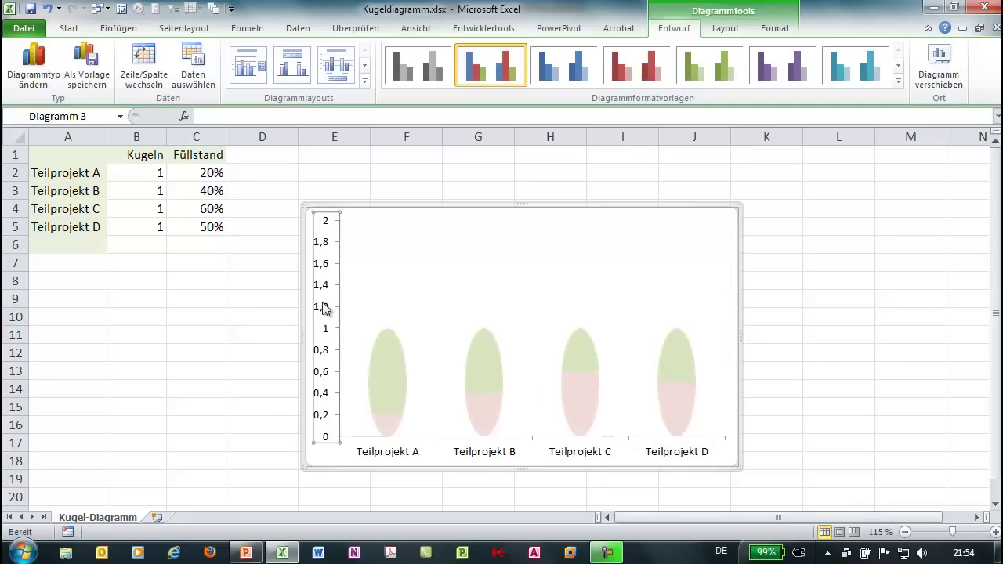
pyautogui.press('Delete')
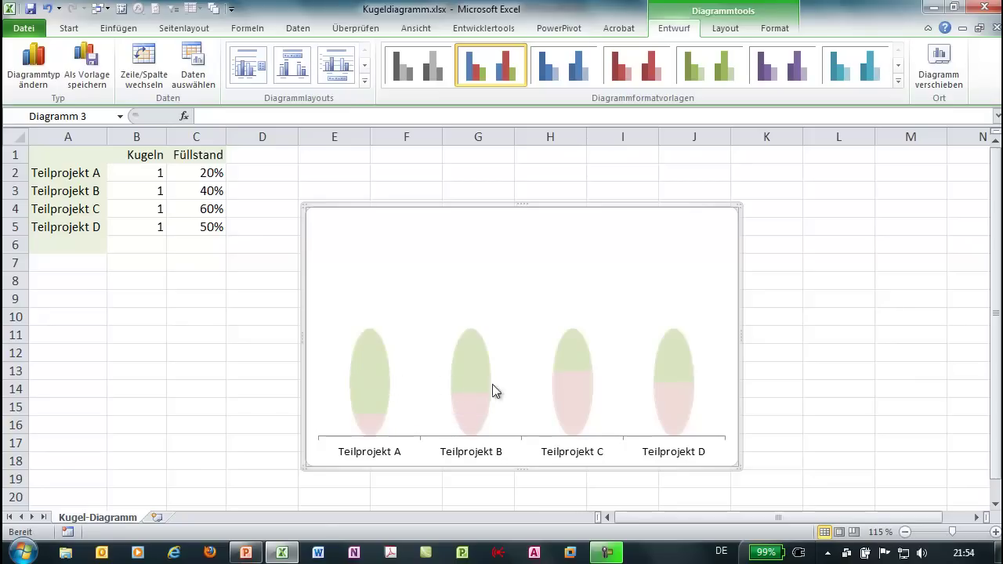
# Set the gap width of both the Kugeln and Füllstand series to 0%.
pyautogui.doubleClick(384, 381)
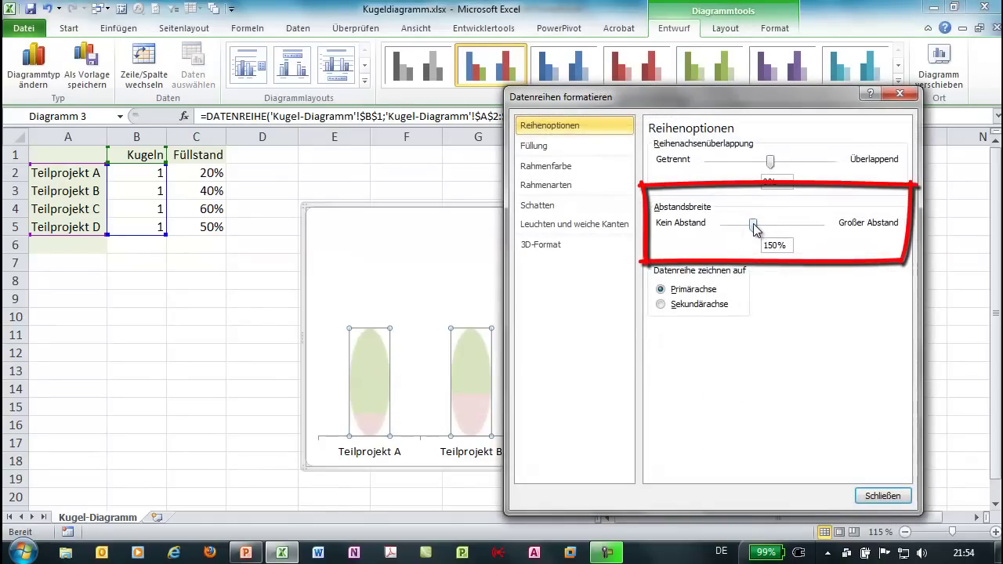
pyautogui.moveTo(754, 227); pyautogui.dragTo(705, 226)
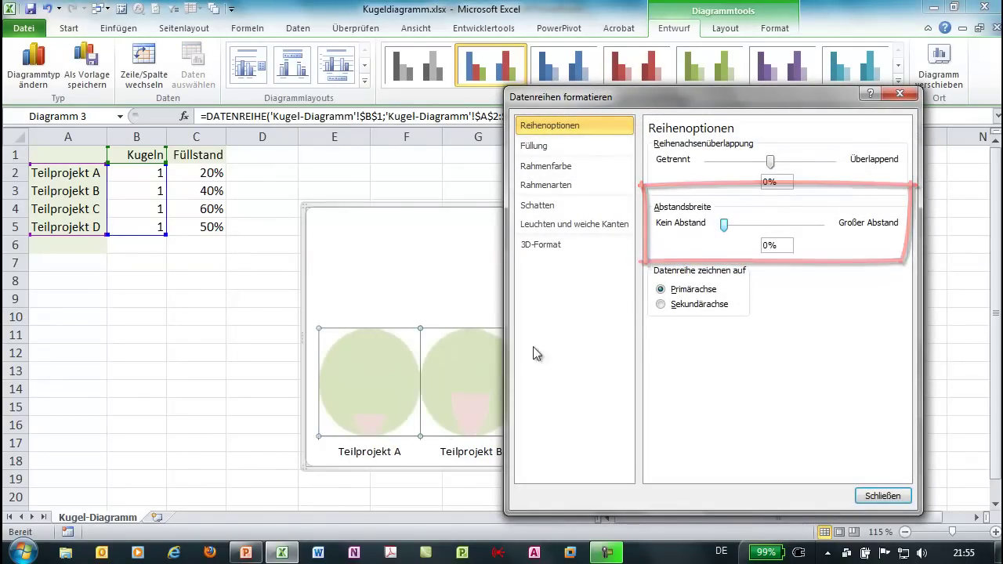
pyautogui.click(469, 408)
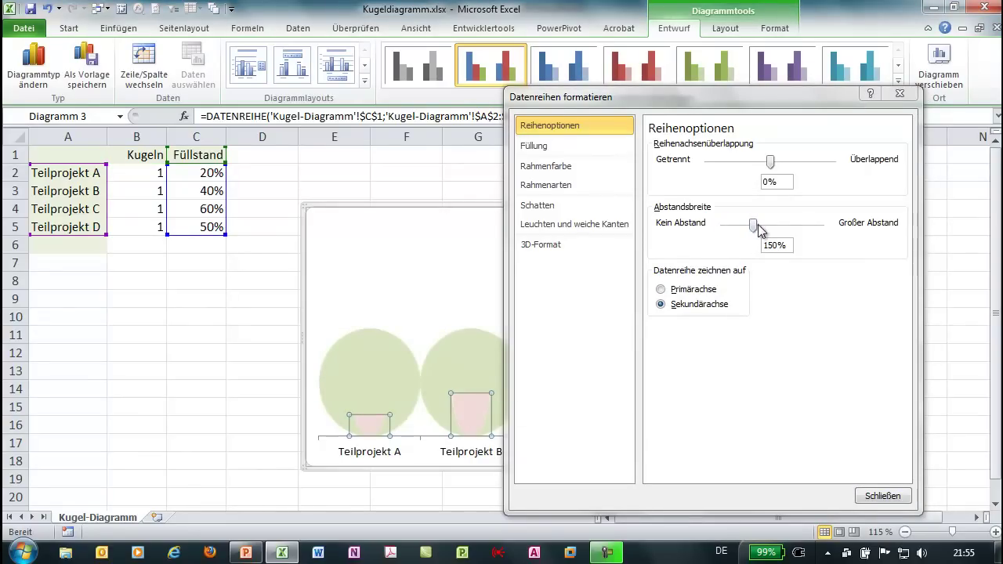
pyautogui.moveTo(755, 226); pyautogui.dragTo(723, 227)
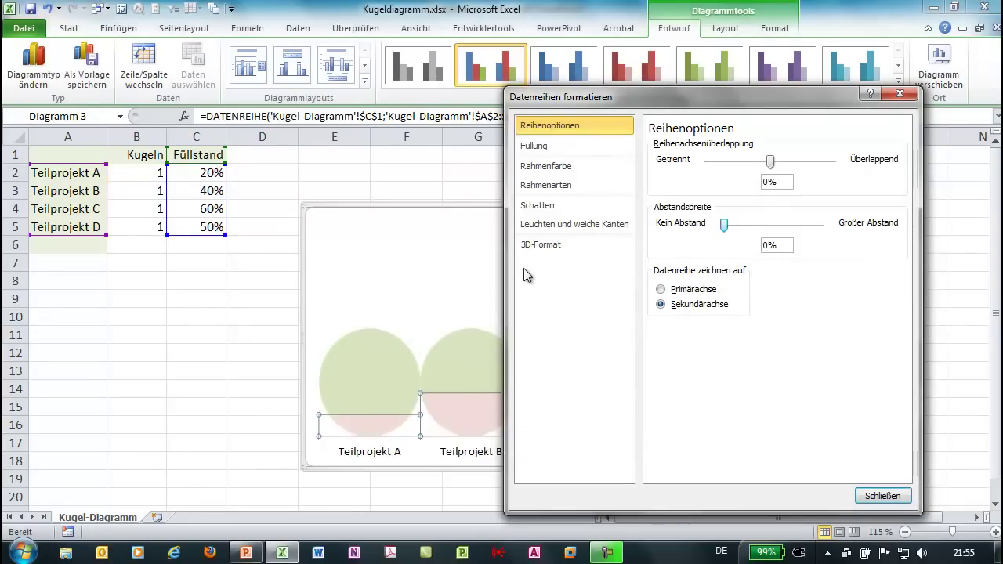
pyautogui.click(883, 496)
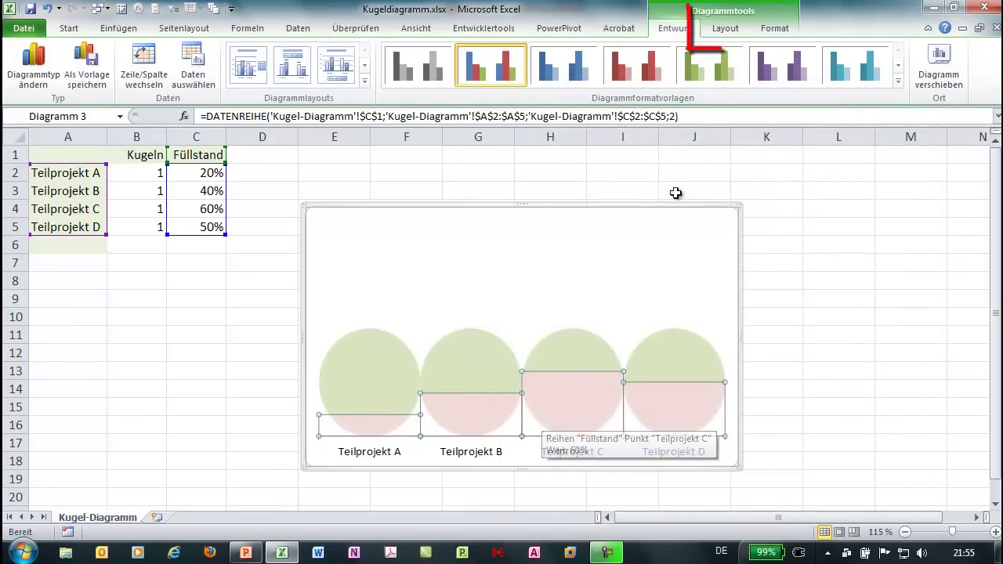
# Add percentage data labels at the Inside End position of each ball.
pyautogui.click(725, 30)
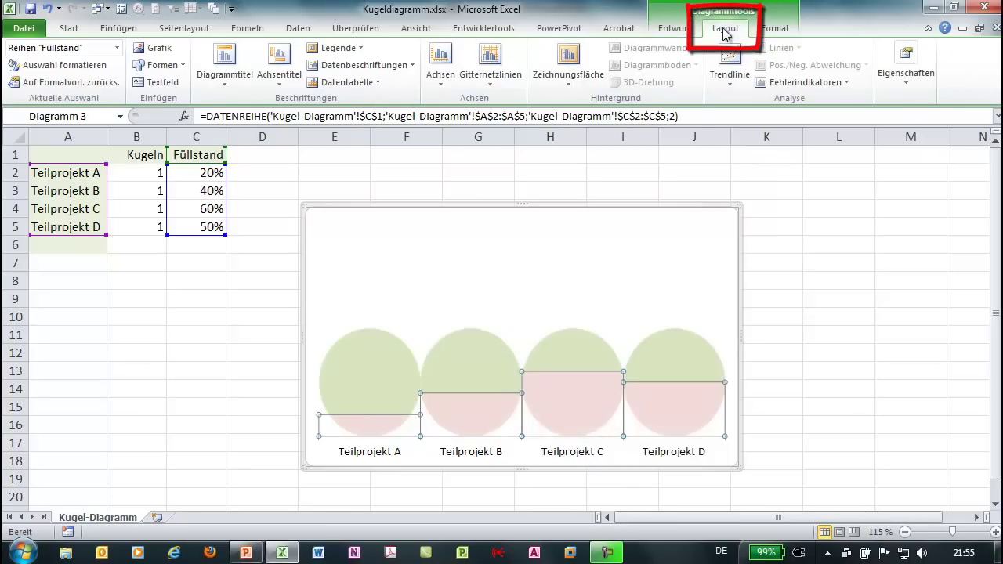
pyautogui.click(398, 68)
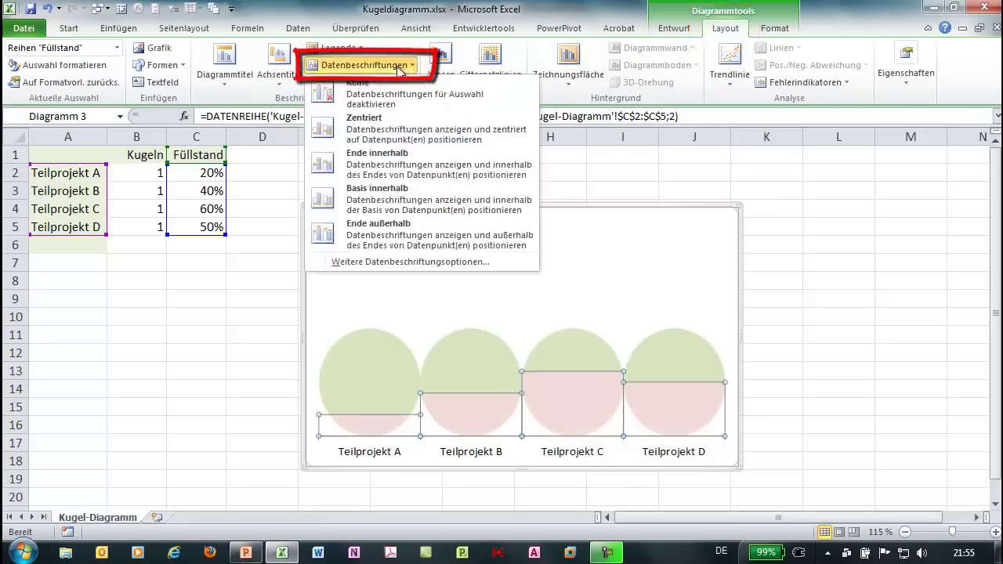
pyautogui.click(383, 159)
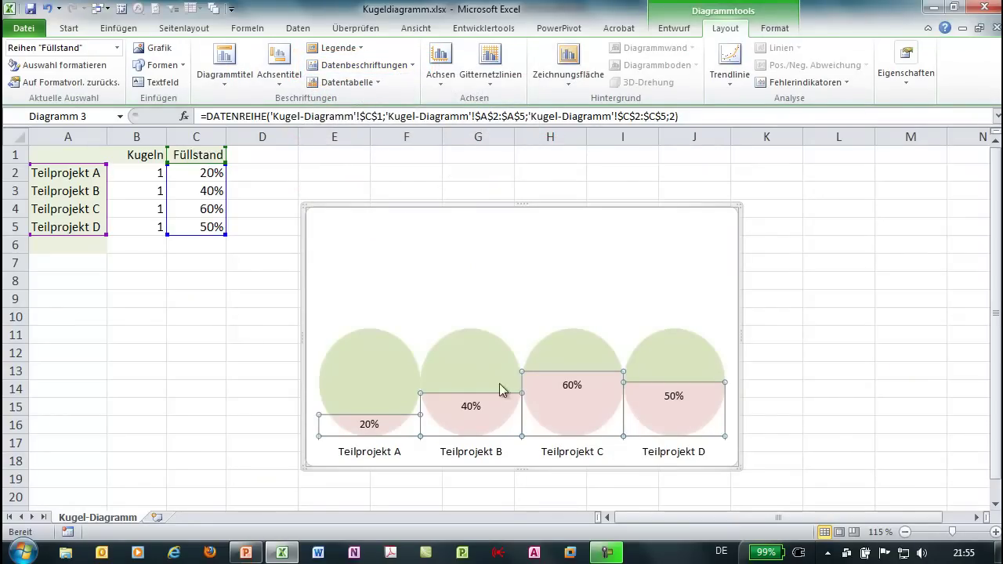
# Enlarge the percentage labels and the subproject name labels to font size 12.
pyautogui.rightClick(473, 412)
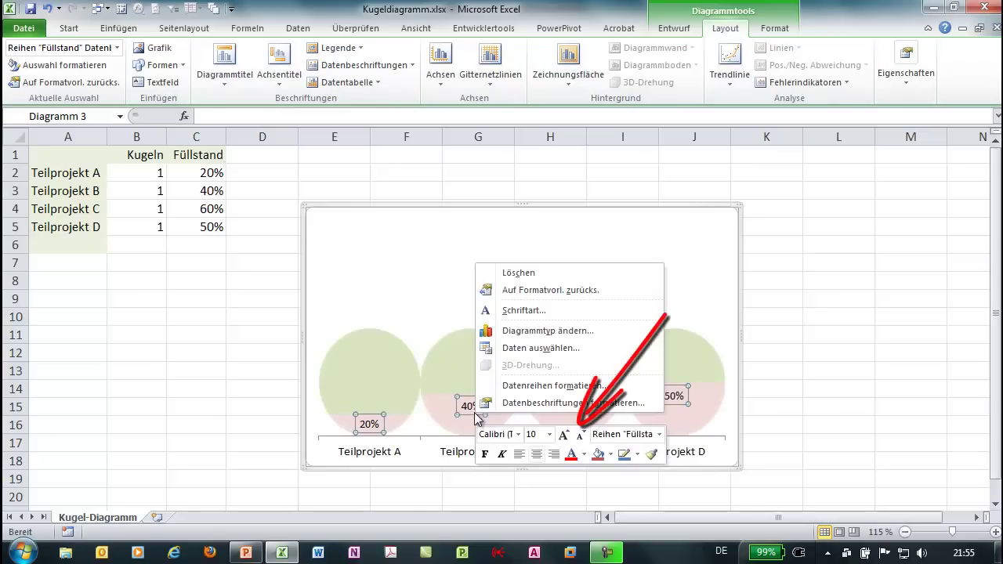
pyautogui.click(564, 434)
pyautogui.click(564, 434)
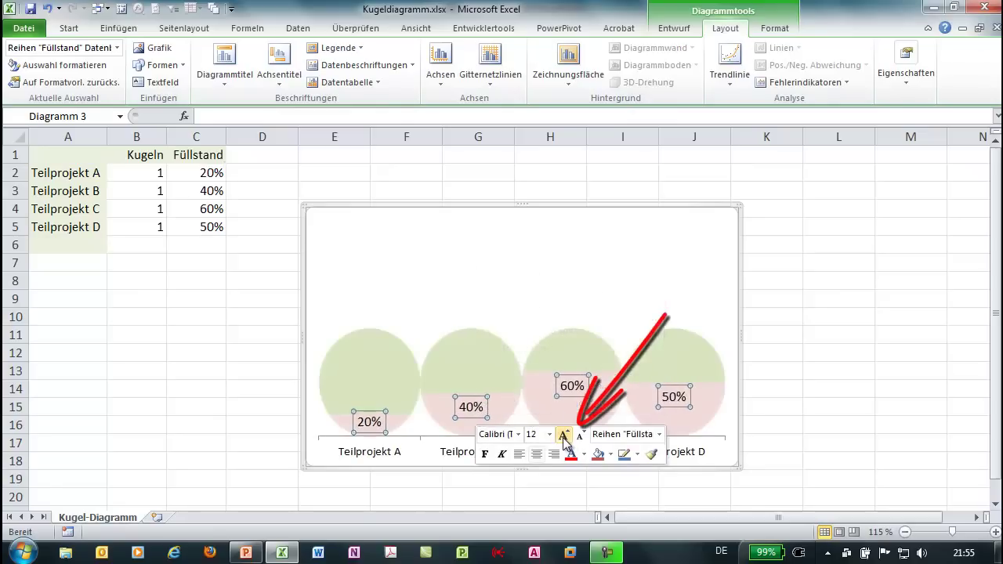
pyautogui.rightClick(459, 457)
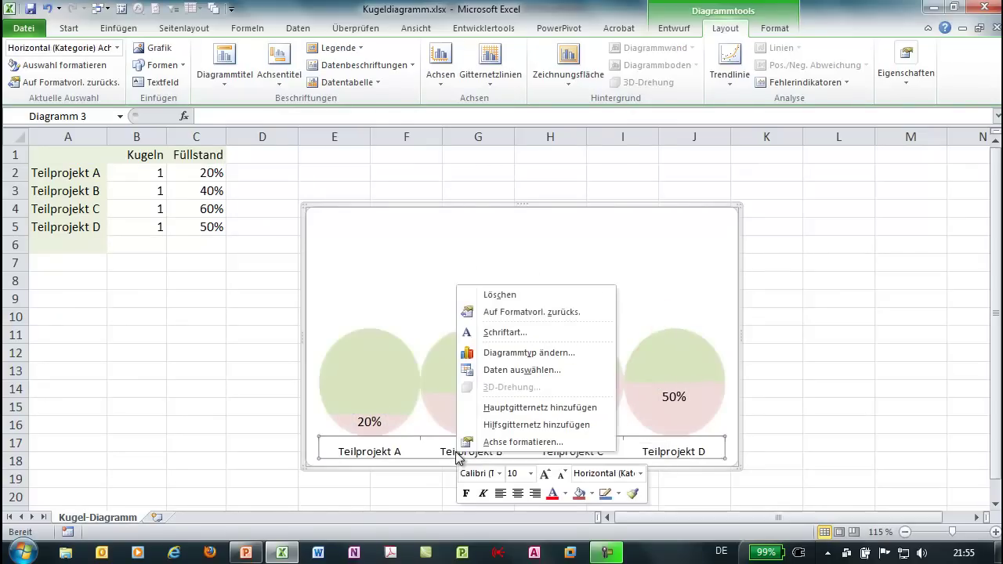
pyautogui.click(545, 474)
pyautogui.click(545, 473)
# Move the chart up and left beside the data table.
pyautogui.click(266, 390)
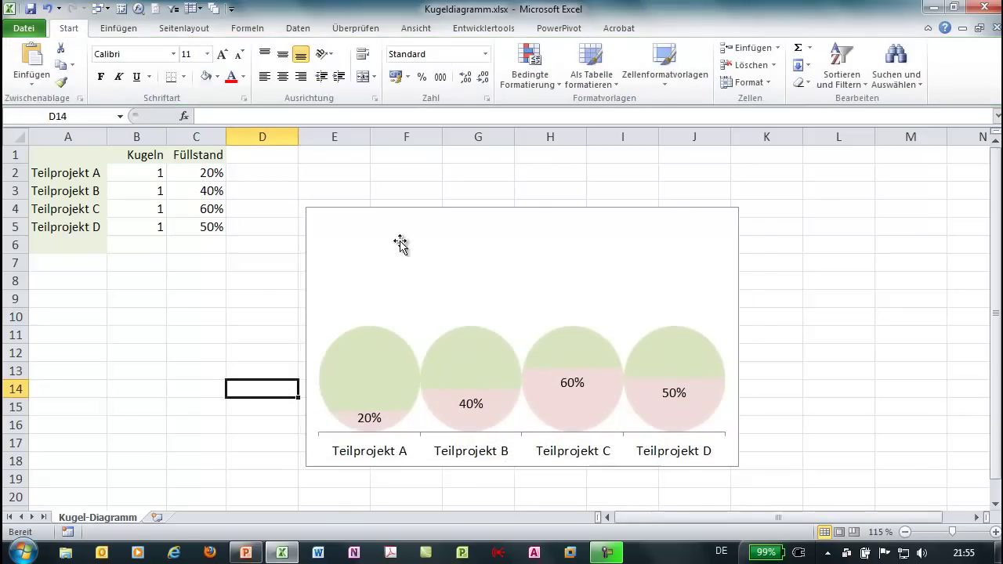
pyautogui.click(394, 225)
pyautogui.moveTo(366, 207); pyautogui.dragTo(327, 156)
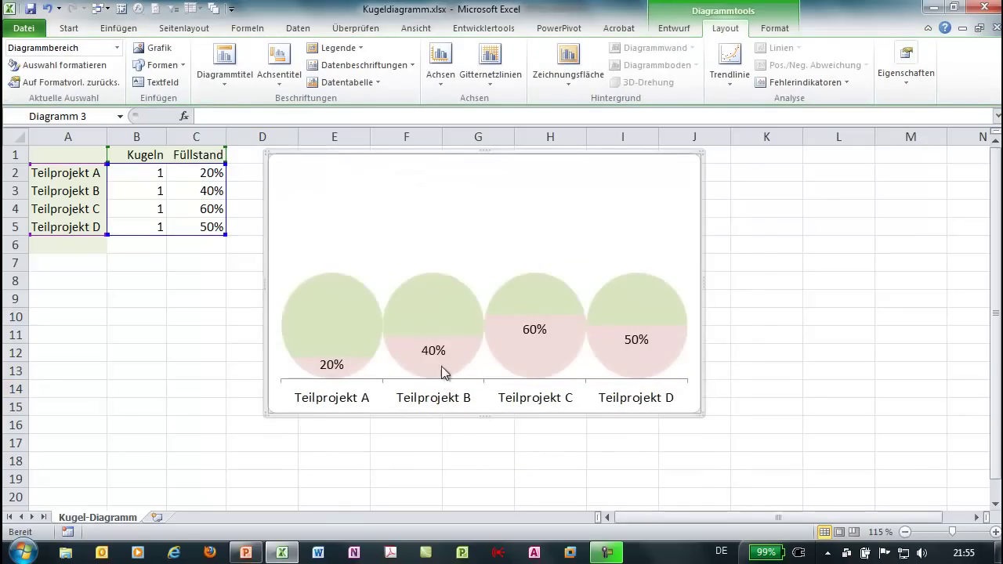
pyautogui.click(765, 295)
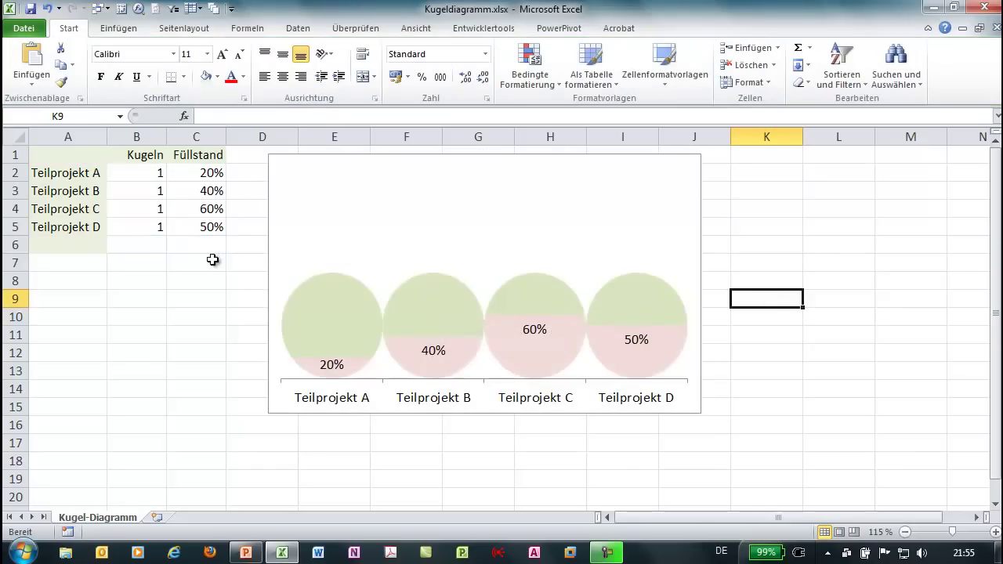
pyautogui.click(88, 245)
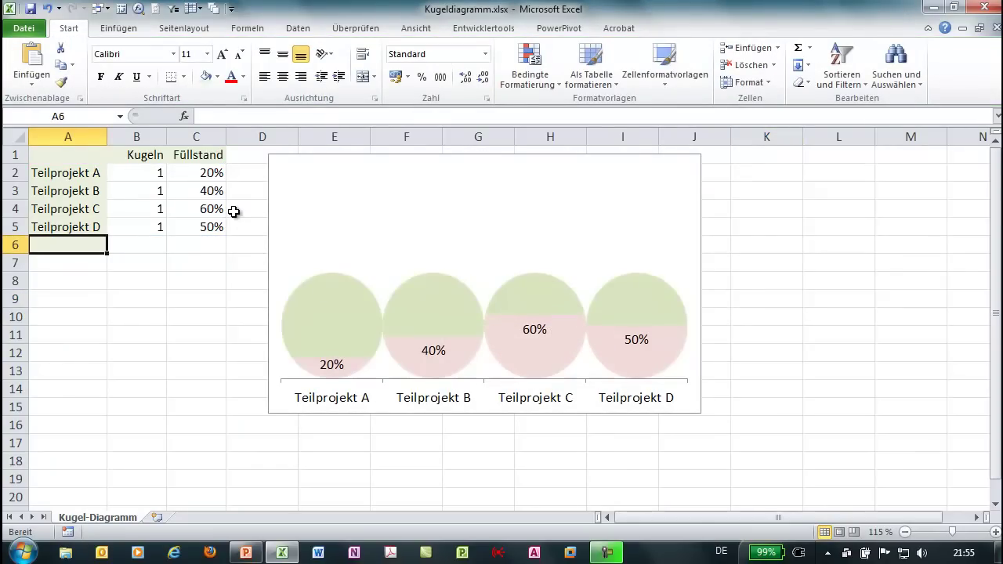
# Add a table row for Teilprojekt E with 1 ball and 25% fill level.
pyautogui.write('Teilp')
pyautogui.write('rojekt E')
pyautogui.press('Tab')
pyautogui.write('1')
pyautogui.press('Tab')
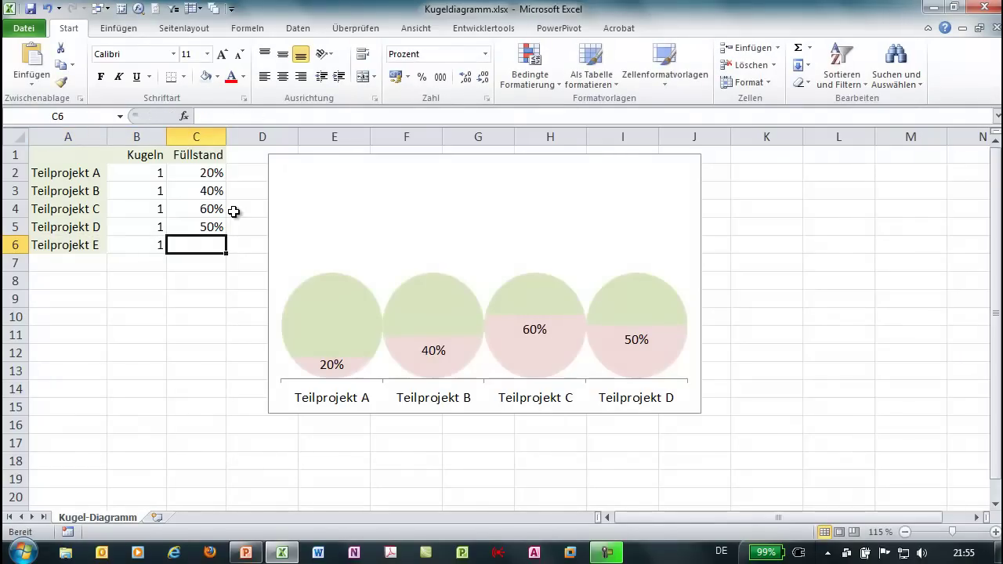
pyautogui.write('25')
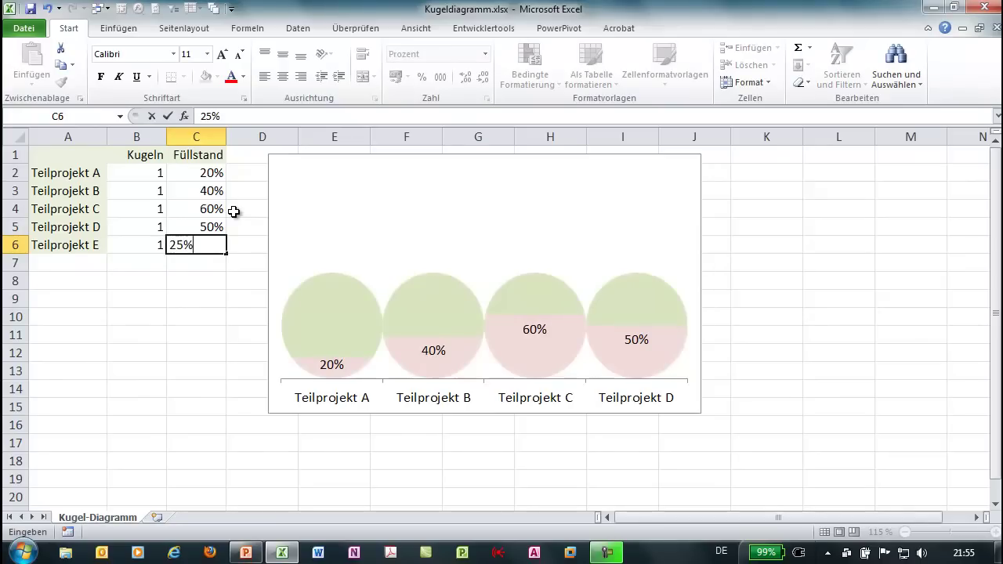
pyautogui.press('Return')
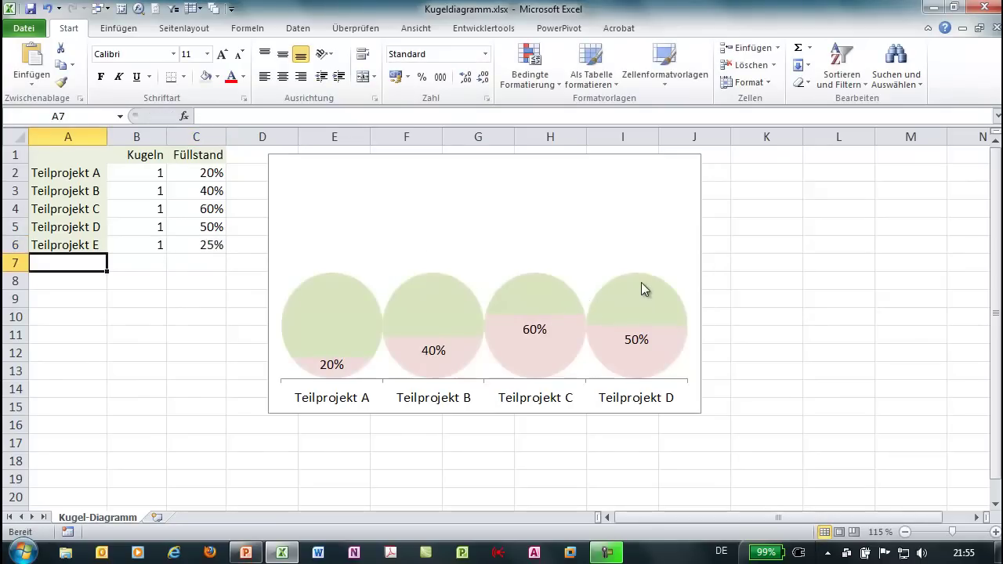
# Extend the chart's data range to row 6 and widen the chart for five balls.
pyautogui.click(644, 292)
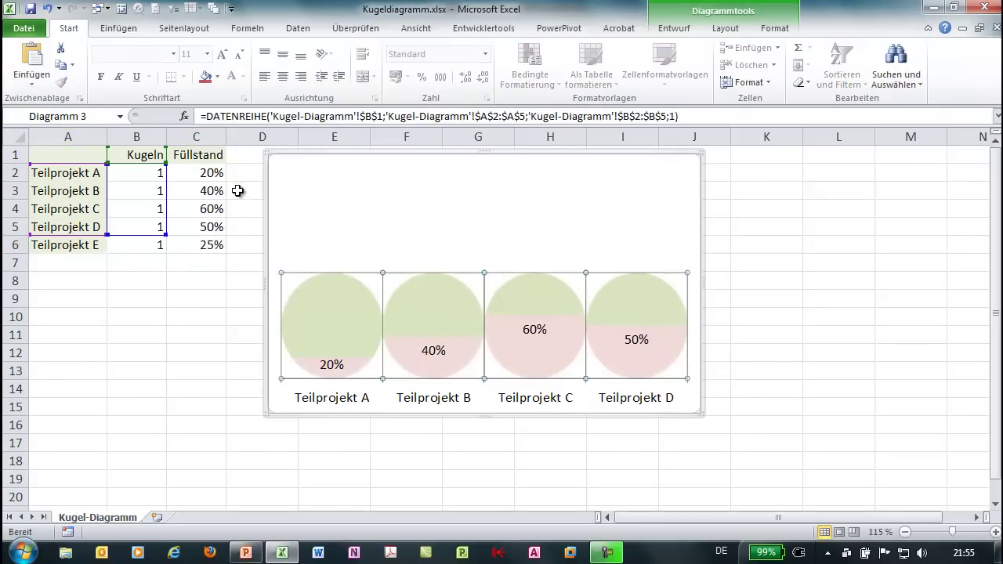
pyautogui.click(632, 234)
pyautogui.moveTo(225, 237); pyautogui.dragTo(225, 248)
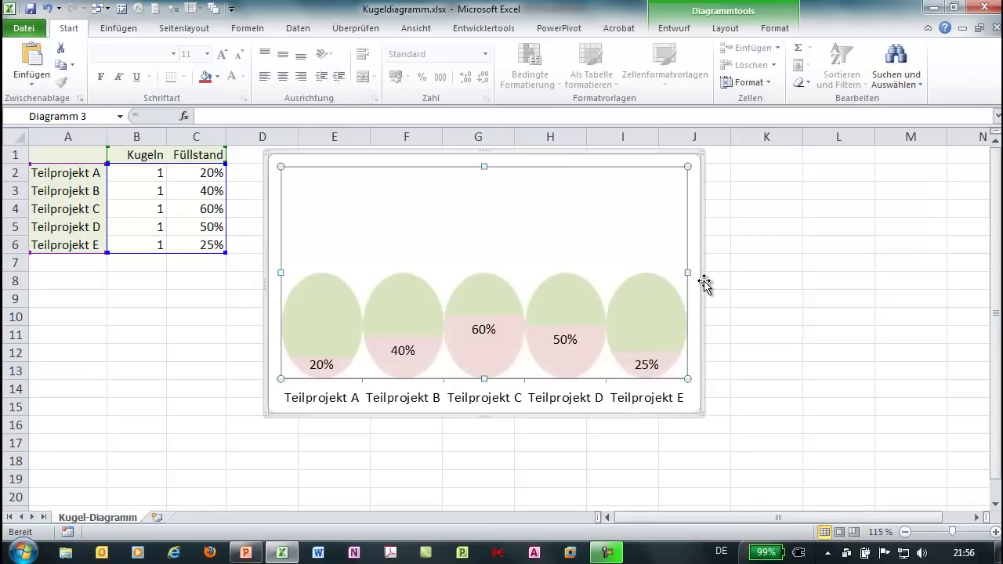
pyautogui.click(704, 282)
pyautogui.moveTo(705, 283); pyautogui.dragTo(806, 280)
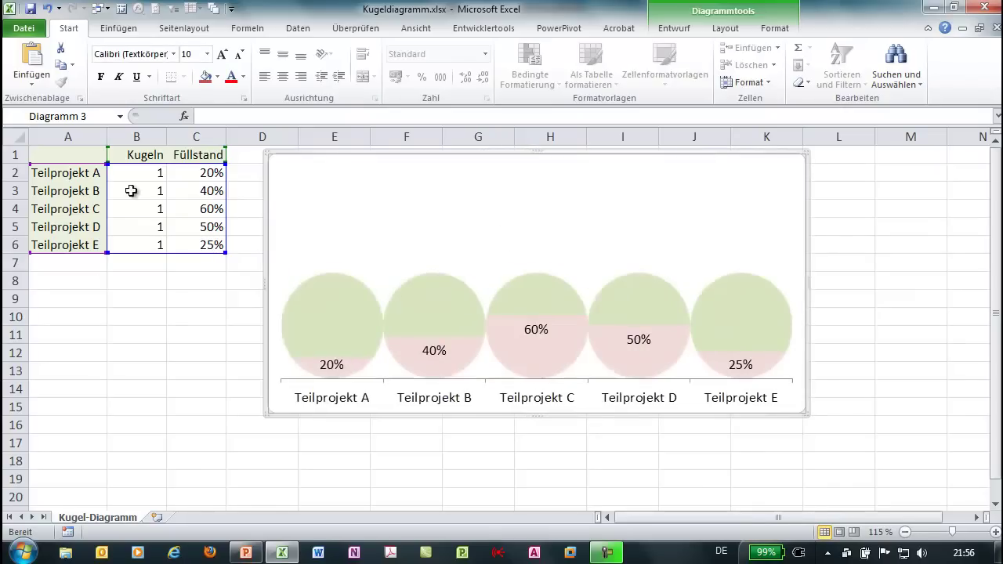
# Change Teilprojekt C's fill level in C4 to 22%.
pyautogui.click(212, 206)
pyautogui.write('22')
pyautogui.press('Return')
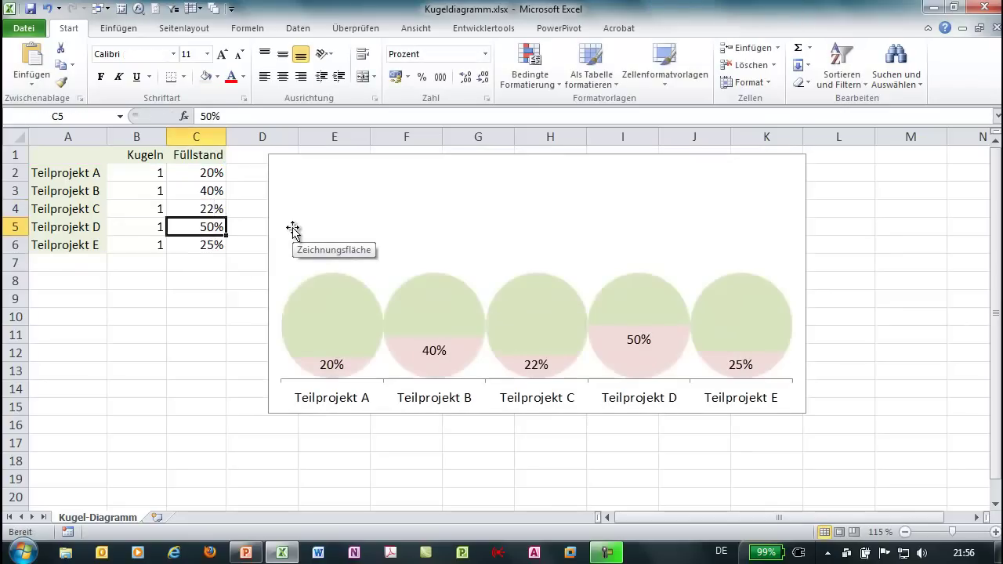
# Test Teilprojekt E at 100% and 120%, then undo back to 25%.
pyautogui.click(200, 244)
pyautogui.write('100')
pyautogui.press('Return')
pyautogui.click(196, 245)
pyautogui.write('120')
pyautogui.press('Return')
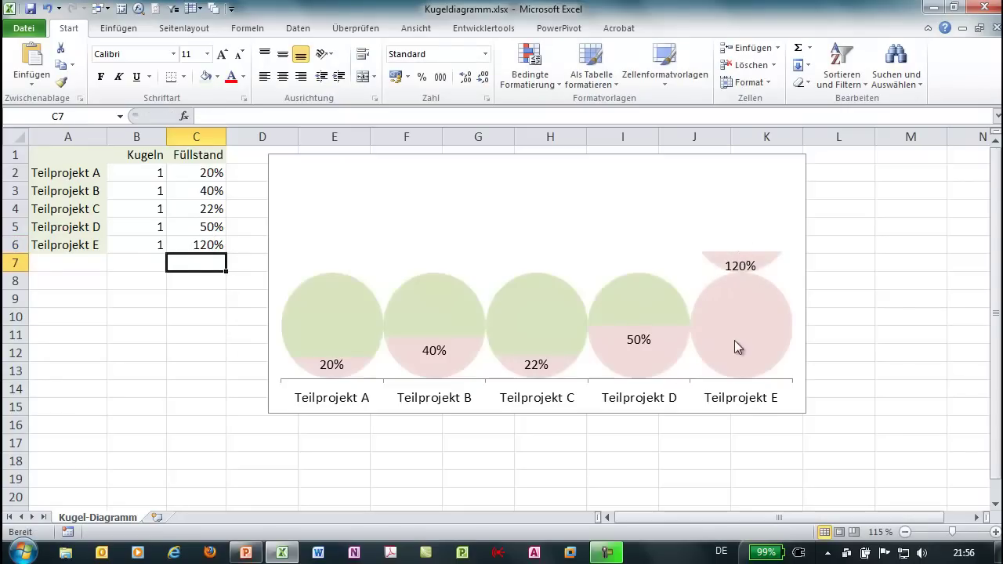
pyautogui.click(48, 8)
pyautogui.click(48, 8)
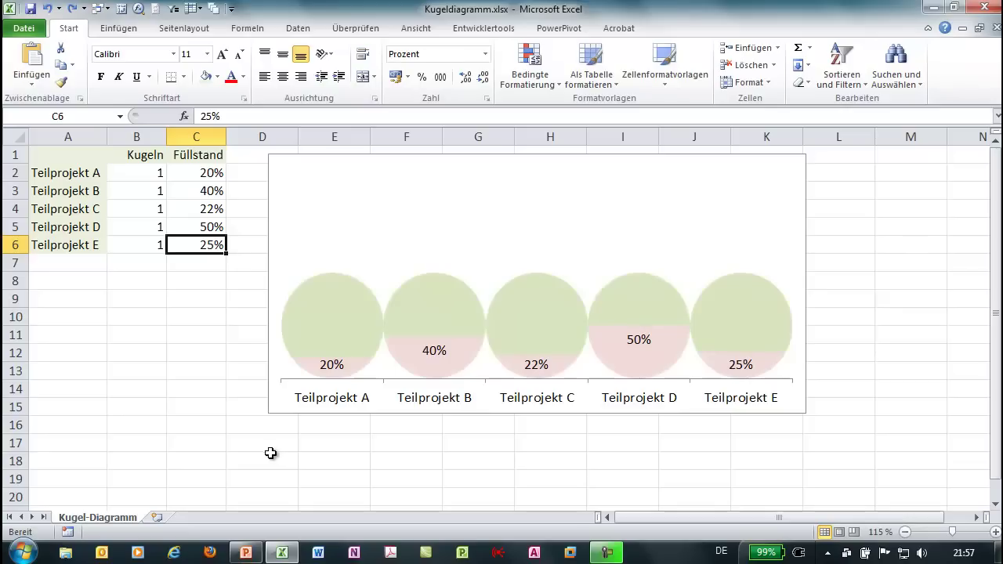
# Start a new blank presentation in Microsoft PowerPoint 2010.
pyautogui.click(245, 555)
pyautogui.rightClick(245, 555)
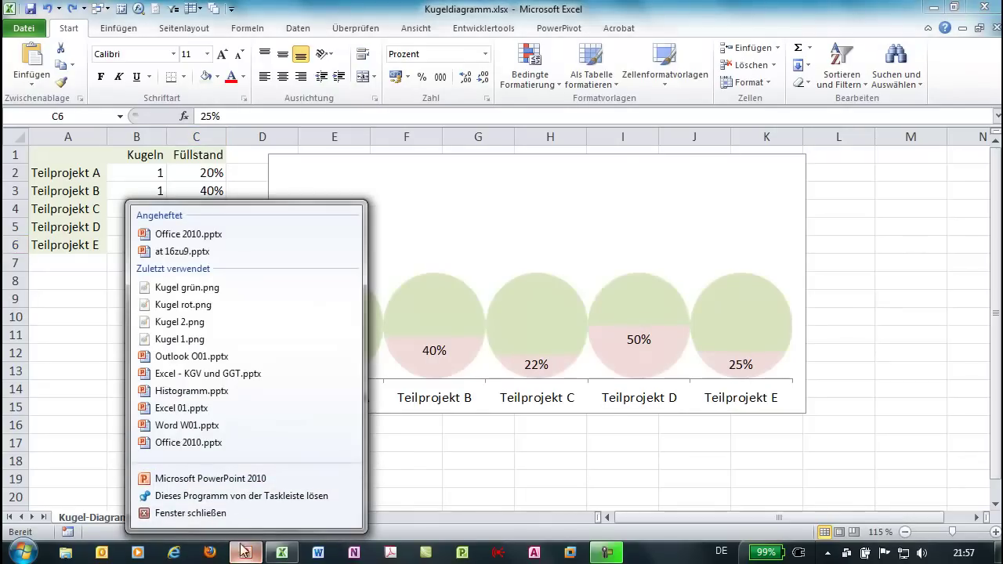
pyautogui.click(232, 482)
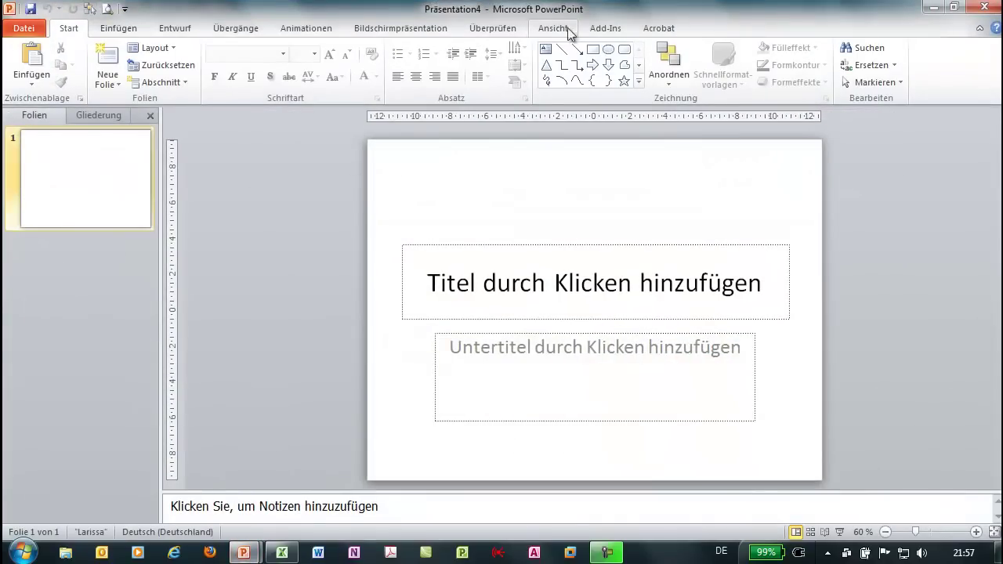
# Draw a circle near the top of the slide with light-blue fill and outline.
pyautogui.click(608, 51)
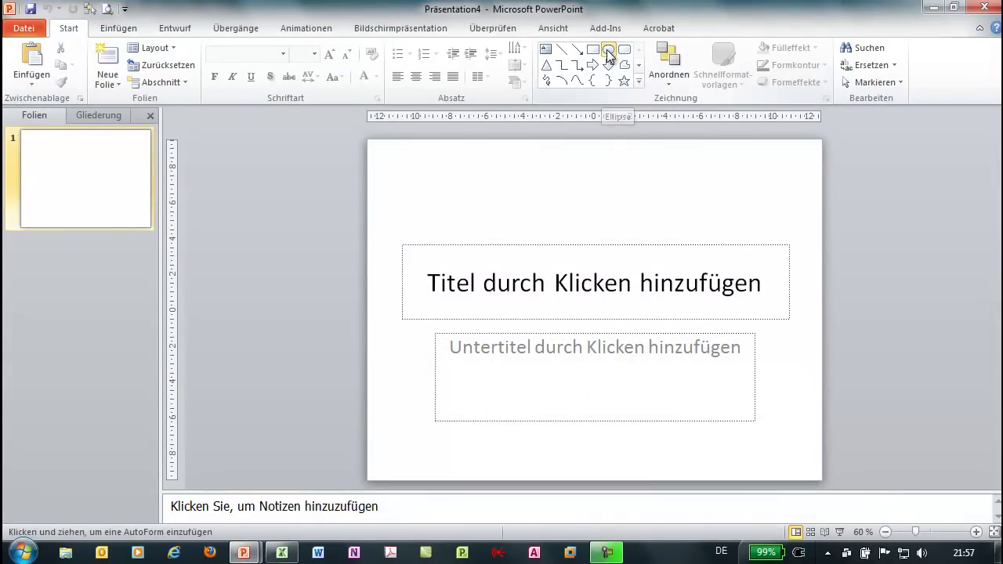
pyautogui.click(529, 185)
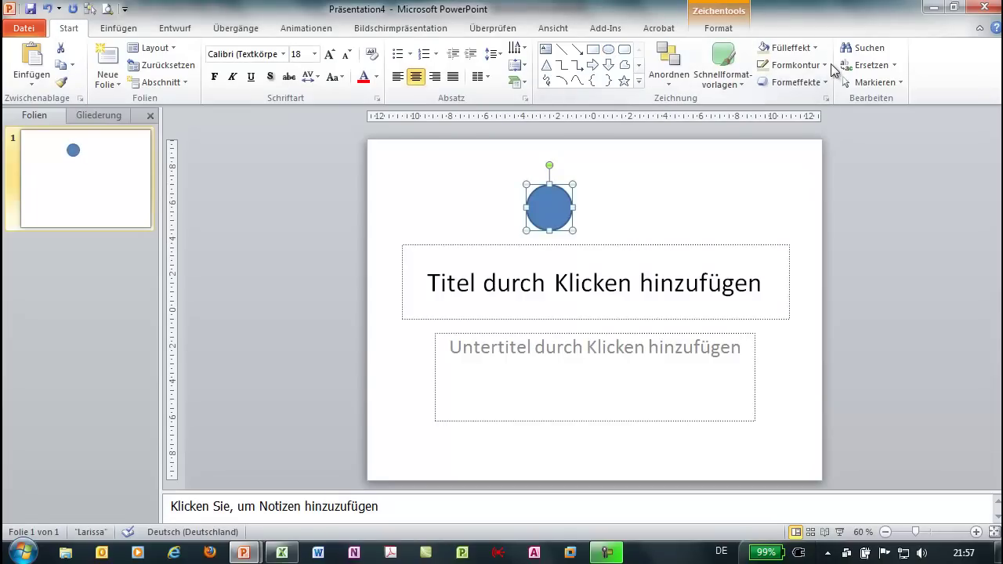
pyautogui.click(816, 49)
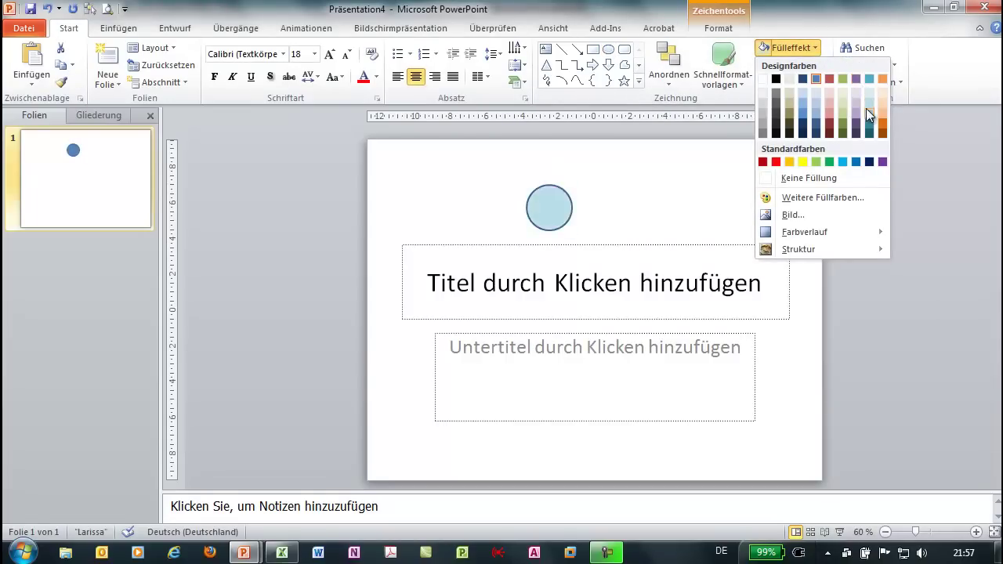
pyautogui.click(867, 110)
pyautogui.click(823, 65)
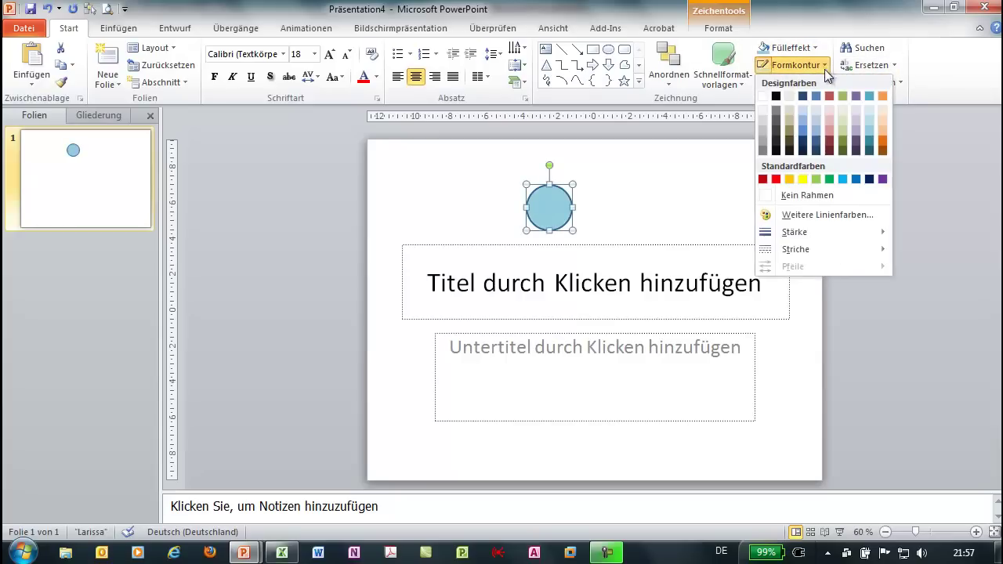
pyautogui.click(869, 131)
pyautogui.click(708, 210)
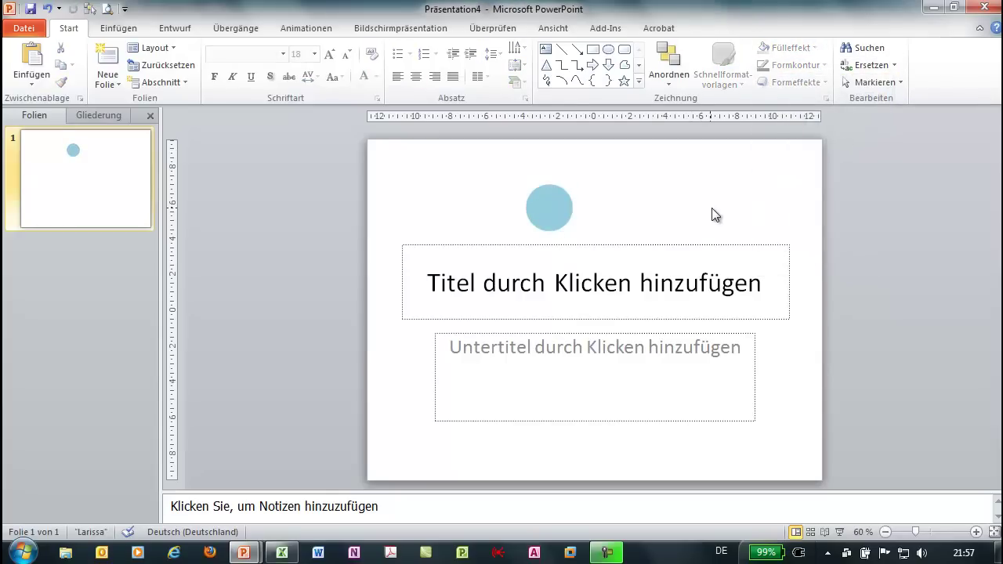
# Save the circle as a PNG picture named 'Kugel blau' and close the presentation.
pyautogui.rightClick(554, 213)
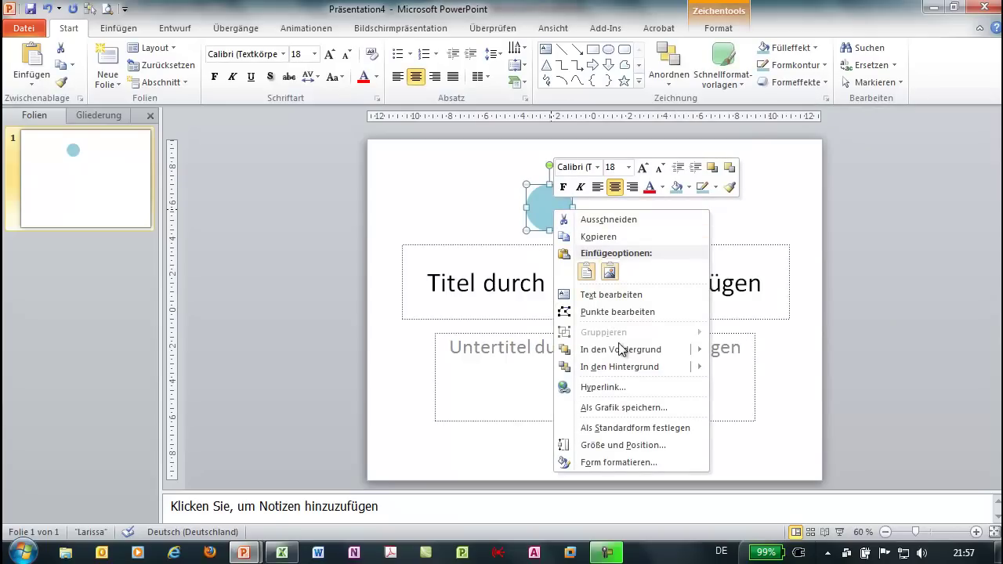
pyautogui.click(625, 408)
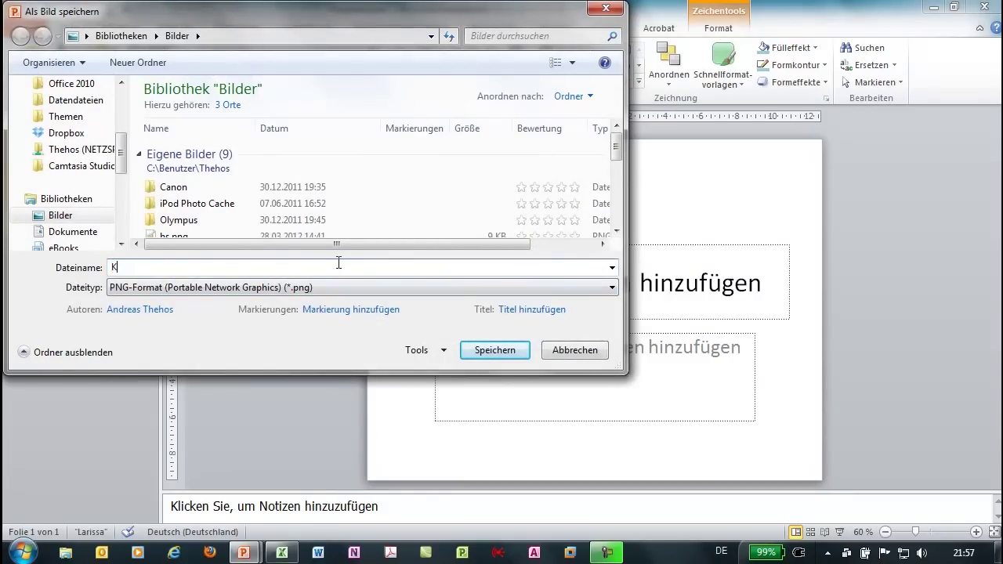
pyautogui.write('Kugel blau')
pyautogui.press('Return')
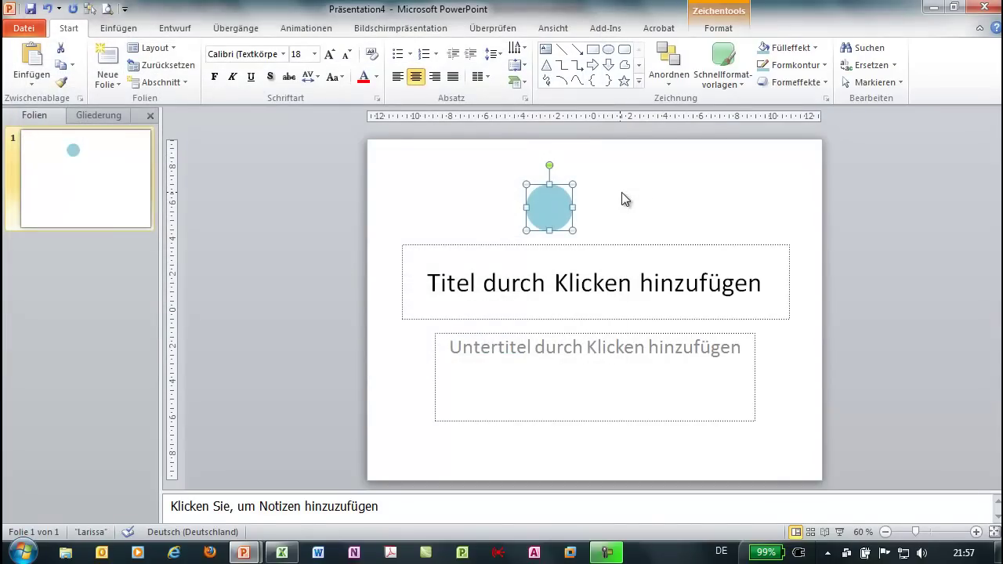
pyautogui.click(985, 6)
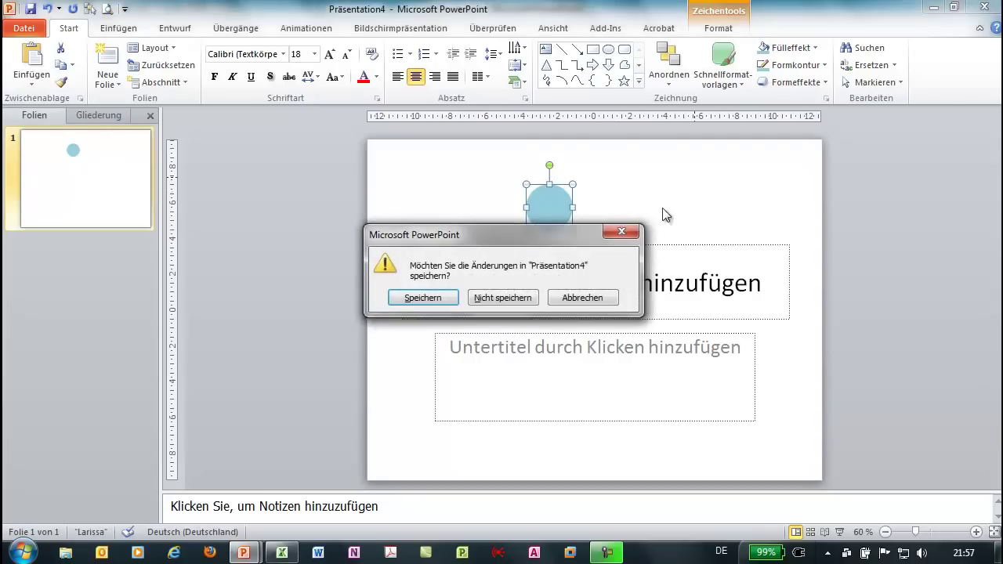